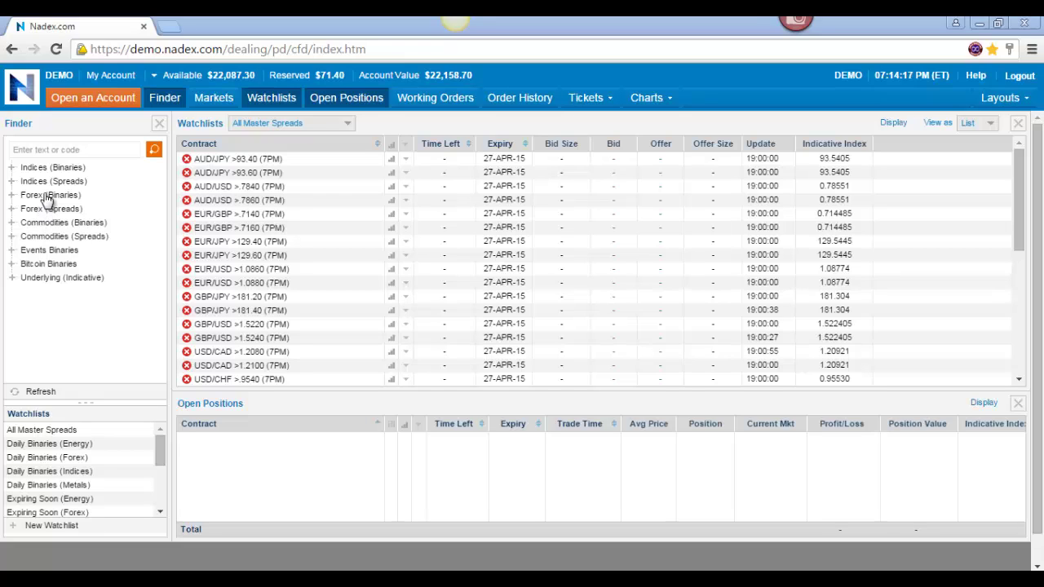
Step: Look through the USD/JPY expirations under Forex (Binaries) in the Finder and refresh the contract list
left_click(46, 196)
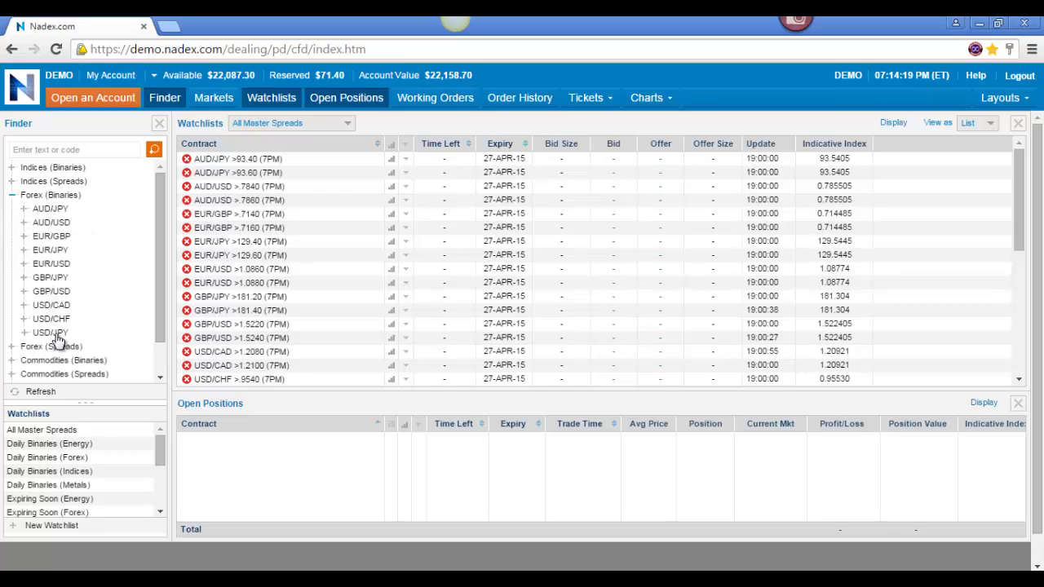
left_click(50, 334)
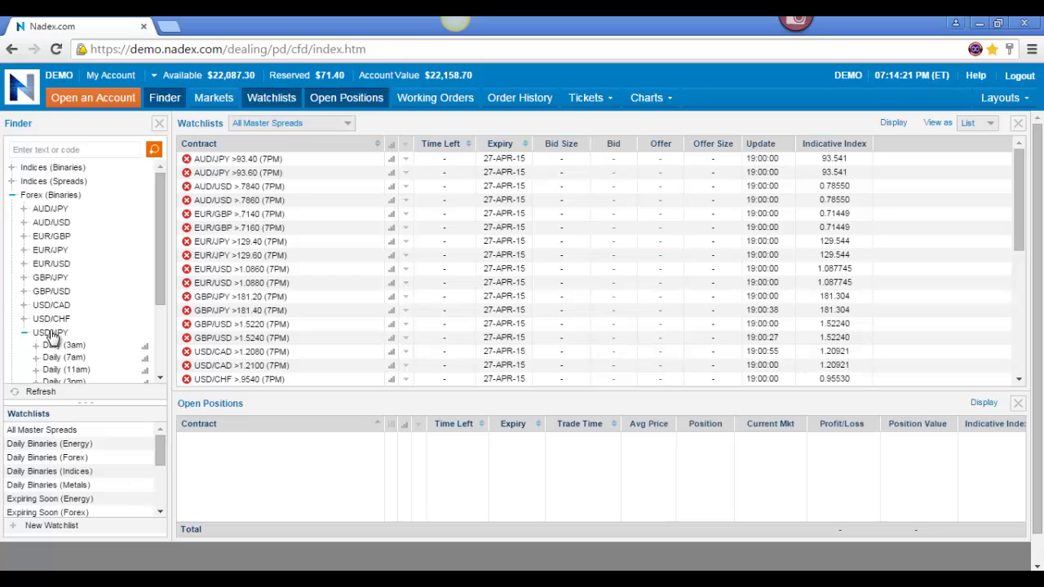
left_click_drag(158, 258, 156, 320)
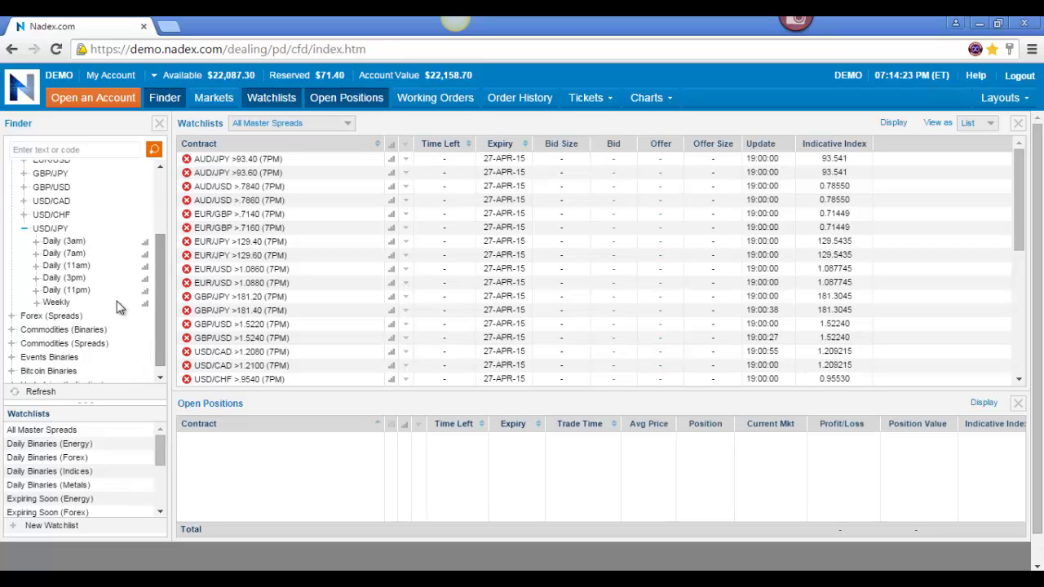
left_click(44, 395)
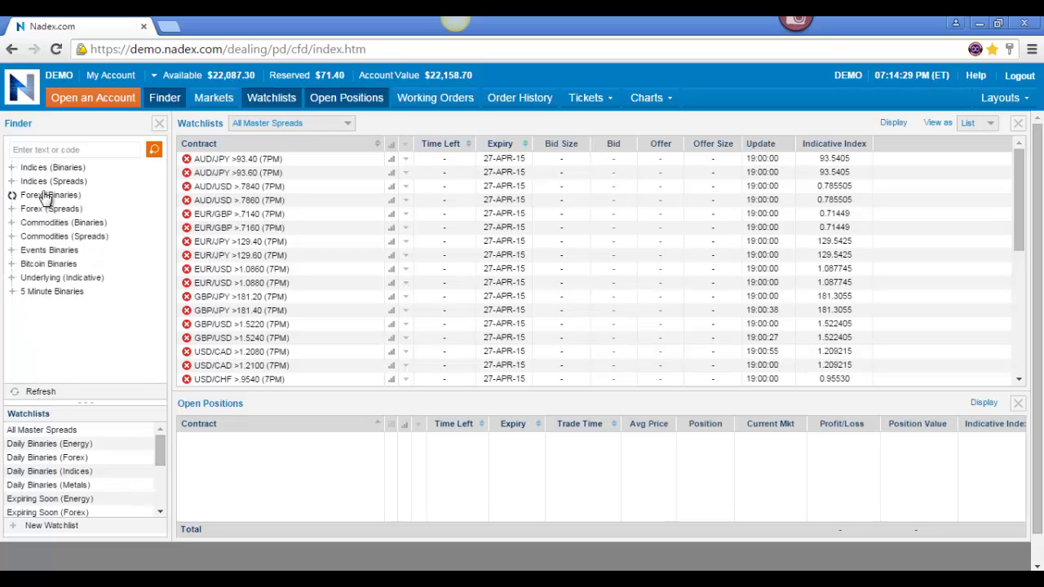
Step: Display the Daily (11pm) USD/JPY contracts from Forex (Binaries) in the market list and collapse the USD/JPY branch
left_click(46, 196)
left_click(51, 333)
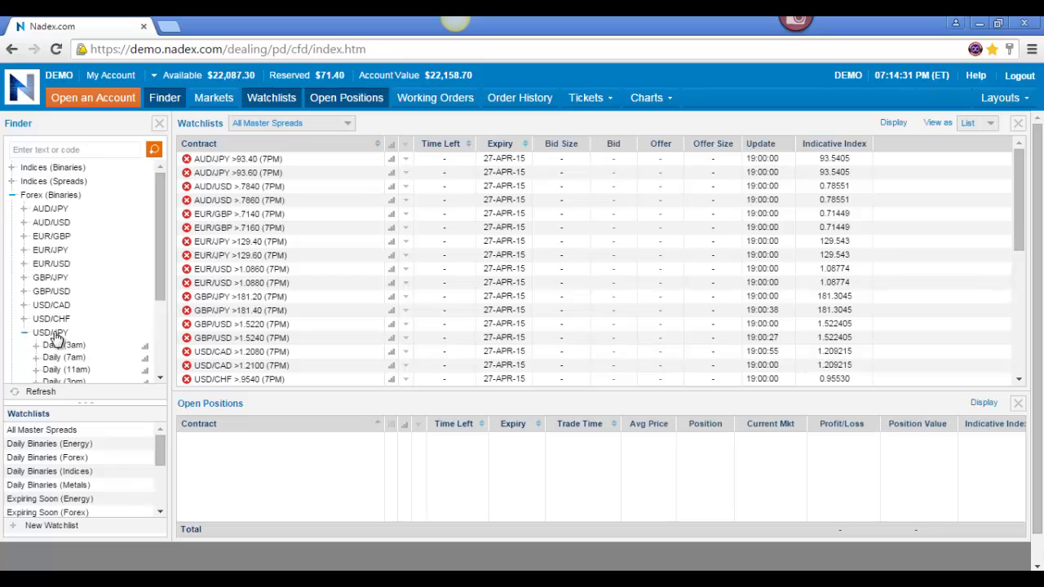
left_click_drag(159, 273, 159, 302)
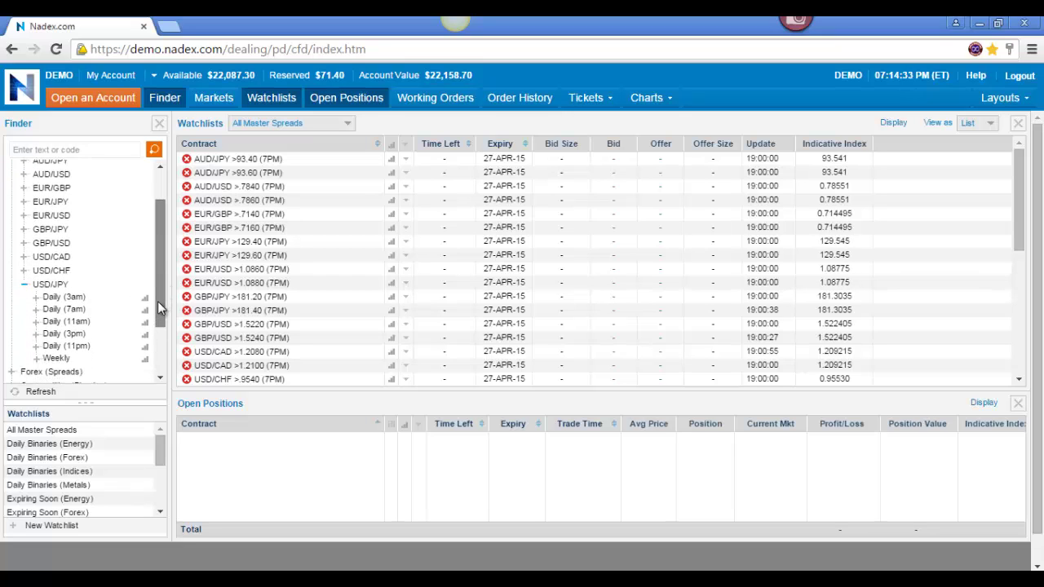
left_click(73, 349)
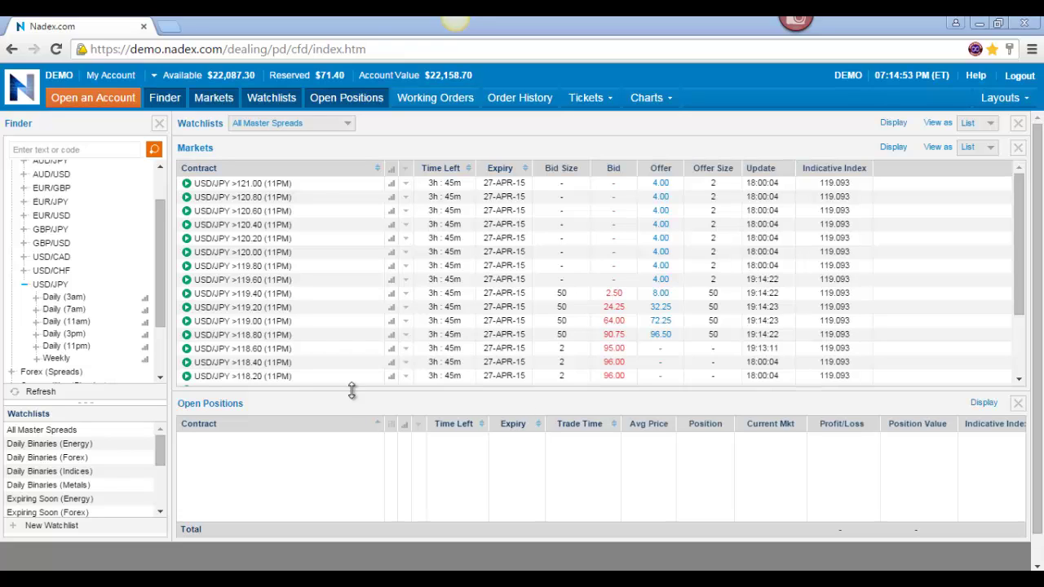
left_click(25, 288)
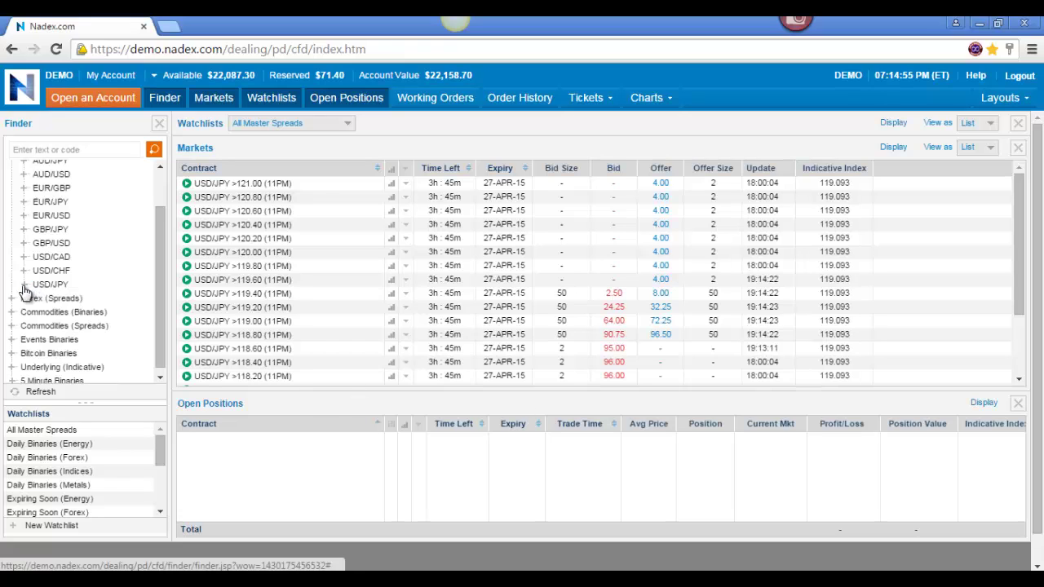
left_click(160, 378)
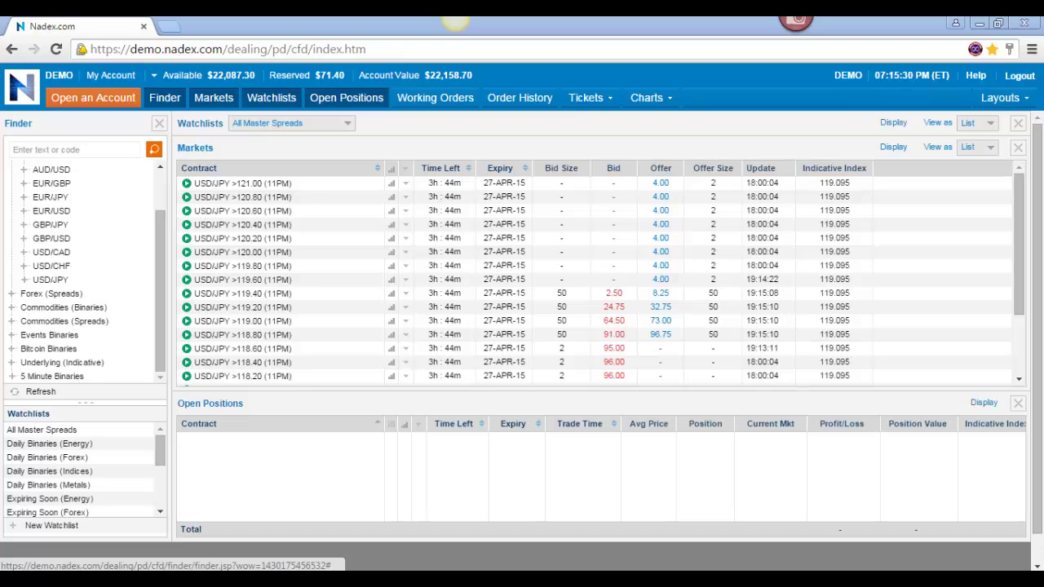
Step: Bring up the Nadex website window and examine the U.S. stock index binary options in the Stock Indices contract specs
left_click_drag(897, 122, 652, 180)
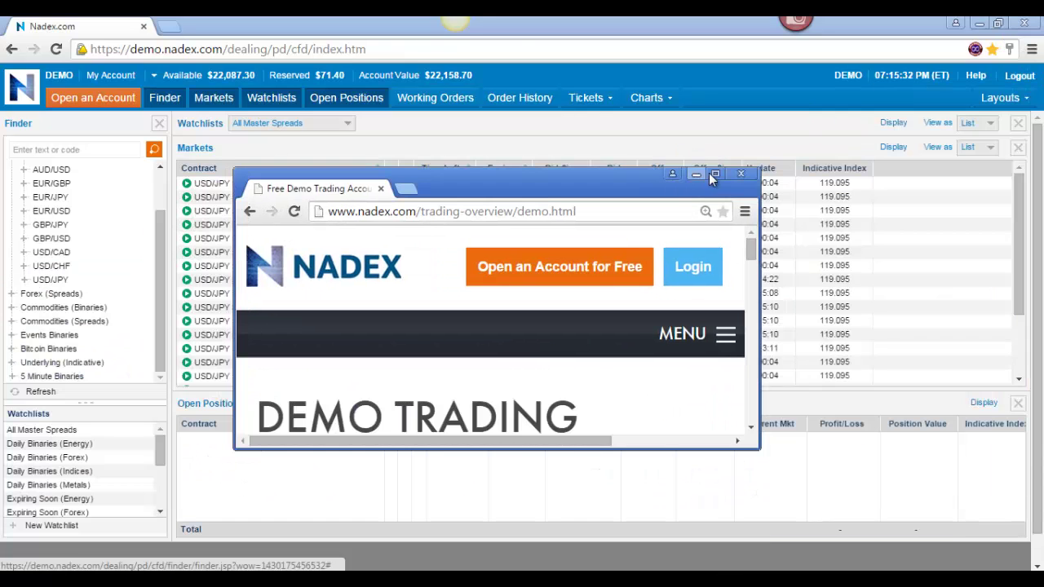
left_click(716, 174)
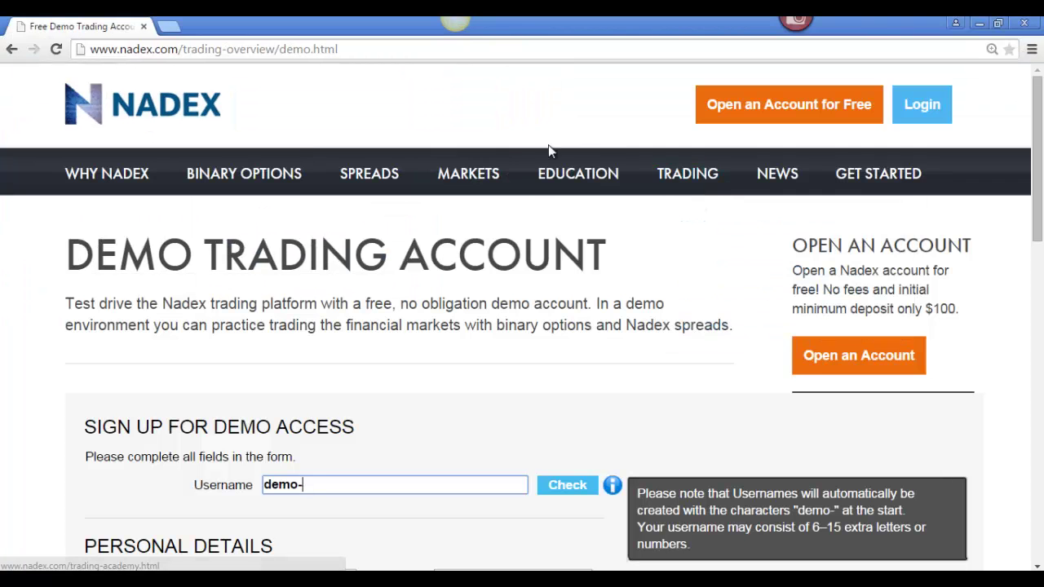
mouse_move(468, 181)
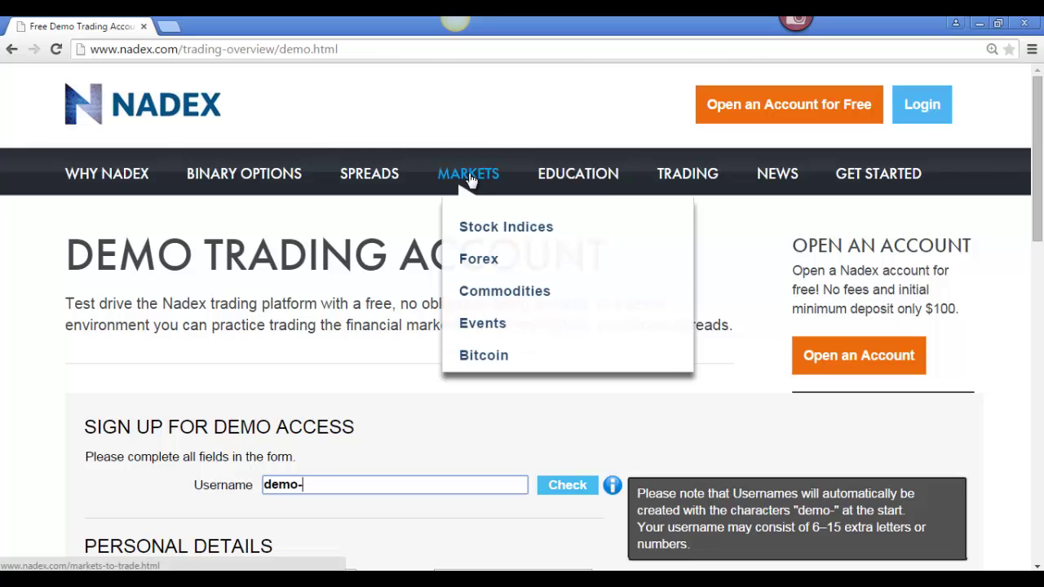
left_click(508, 229)
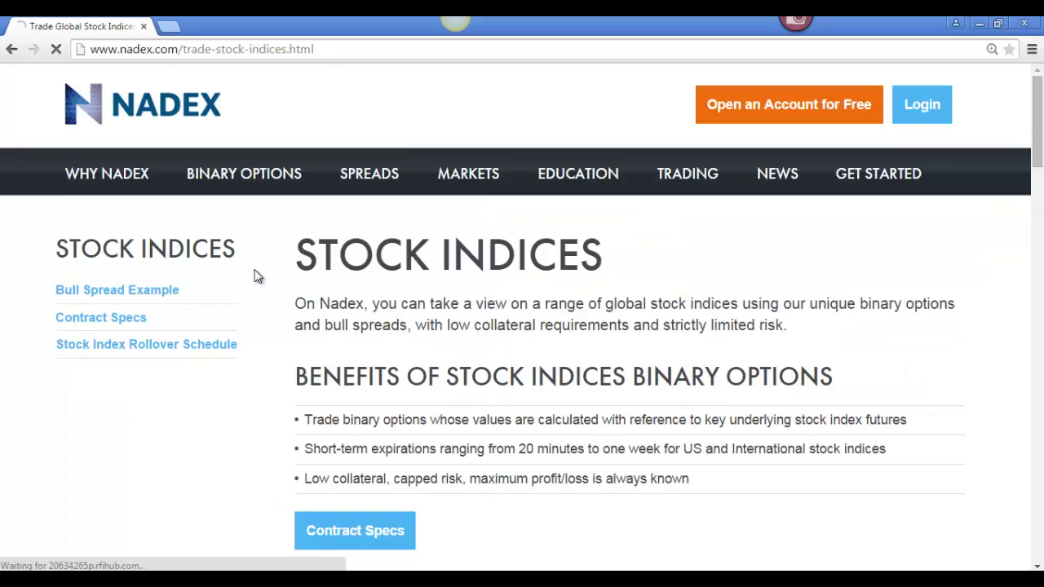
scroll(255, 278, "down", 2)
left_click(342, 382)
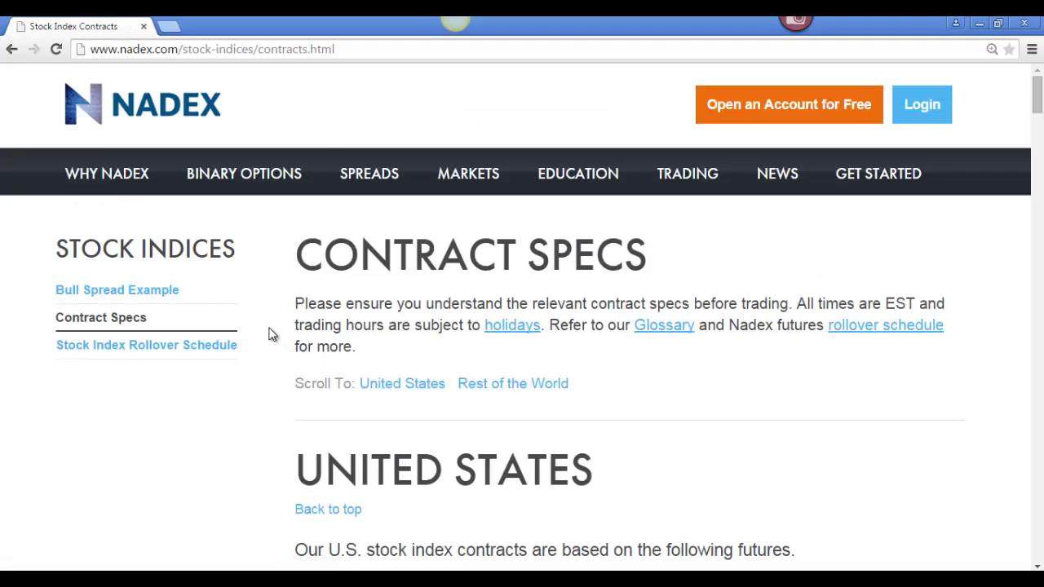
scroll(271, 333, "down", 2)
scroll(271, 333, "down", 3)
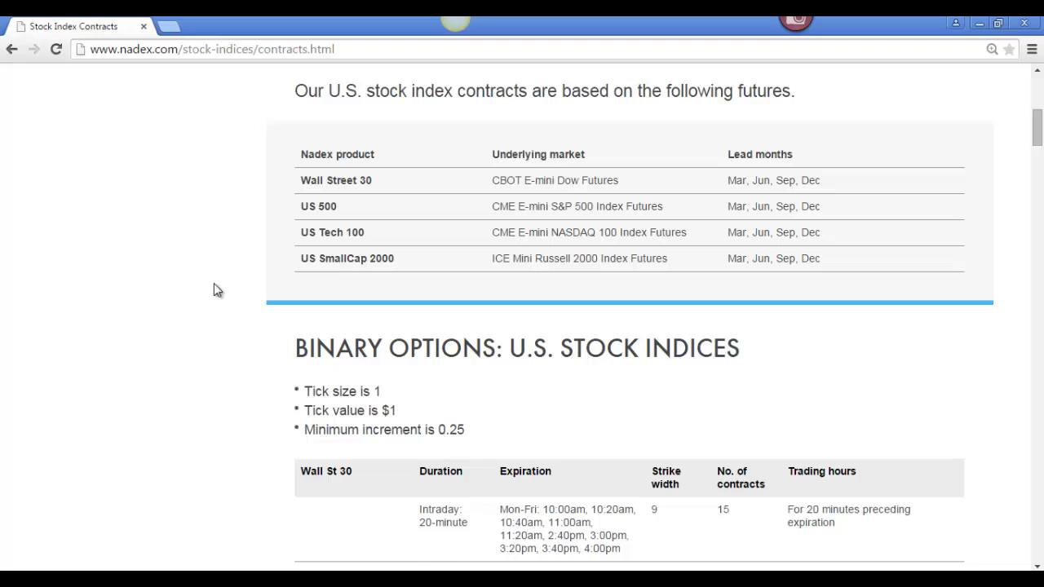
scroll(215, 289, "down", 2)
scroll(217, 290, "down", 1)
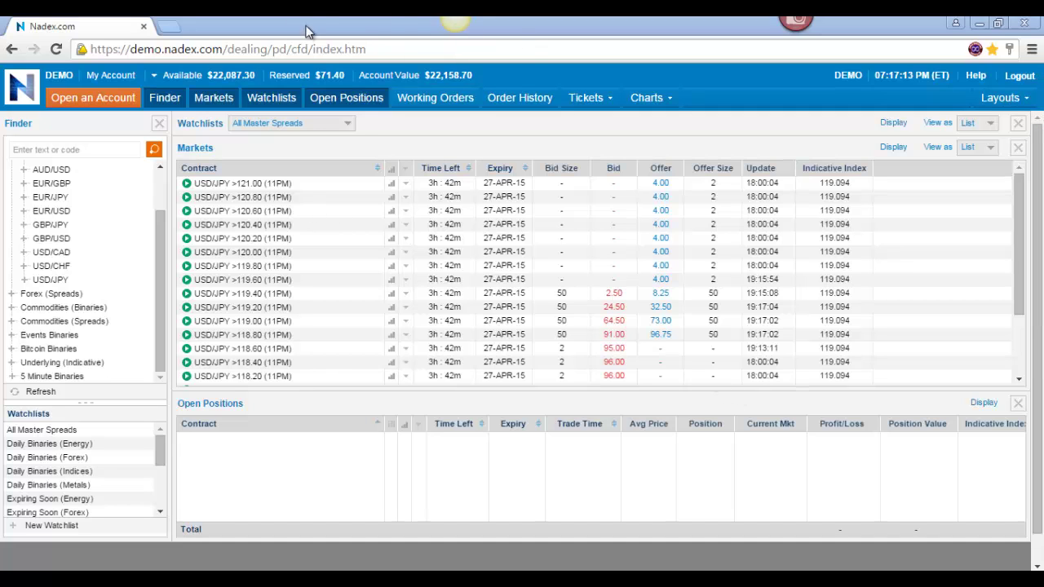
Step: Minimize the trading platform to show the PowerPoint slides and bring the Stock Index Contracts page up at full size
left_click(999, 24)
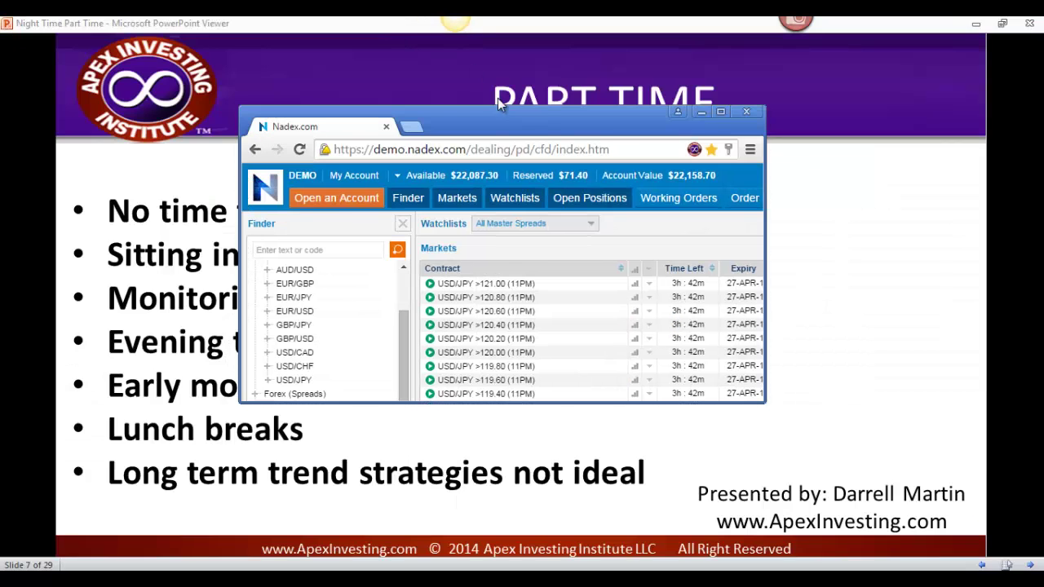
left_click(701, 111)
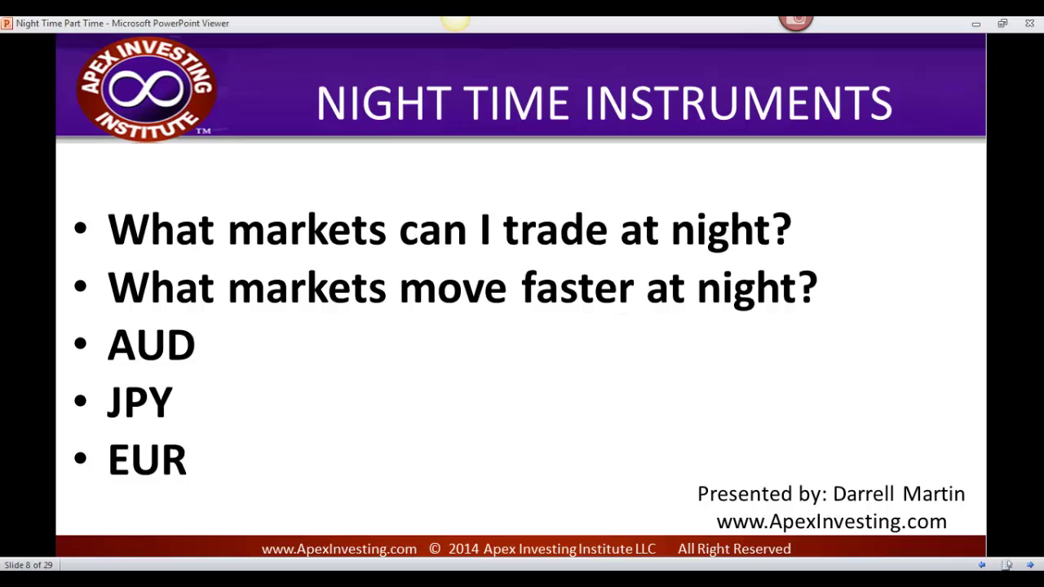
left_click_drag(1043, 194, 517, 184)
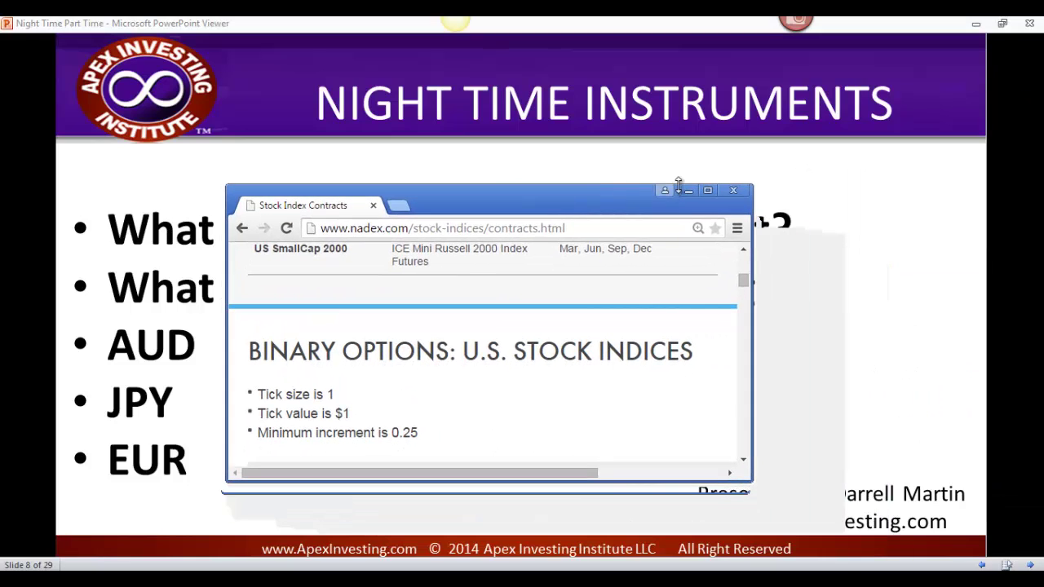
left_click(708, 191)
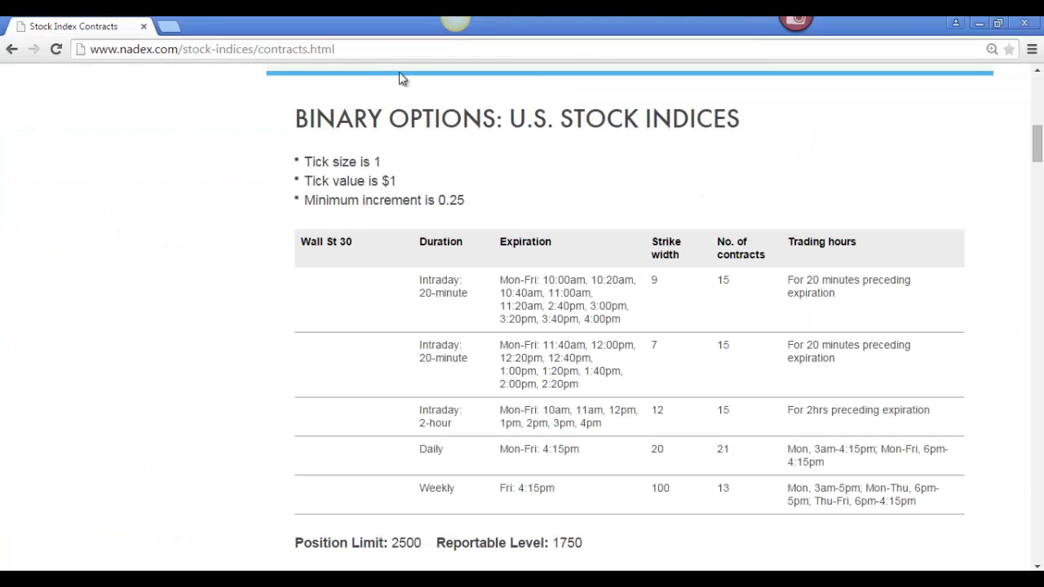
Step: Switch to the Nadex demo platform, collapse Forex (Binaries) and list the Forex pairs under 5 Minute Binaries
key("alt+Tab")
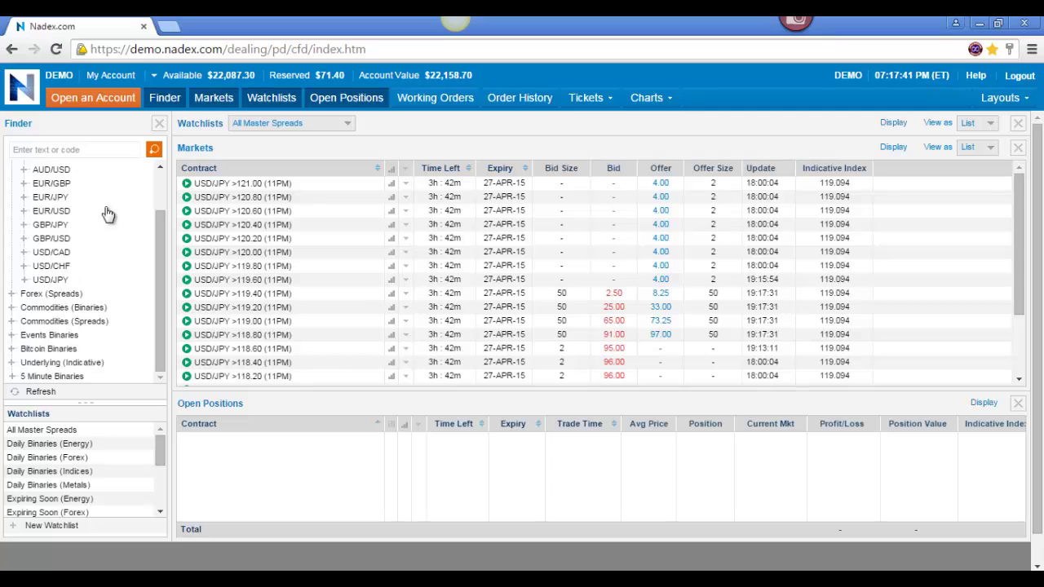
scroll(160, 189, "up", 2)
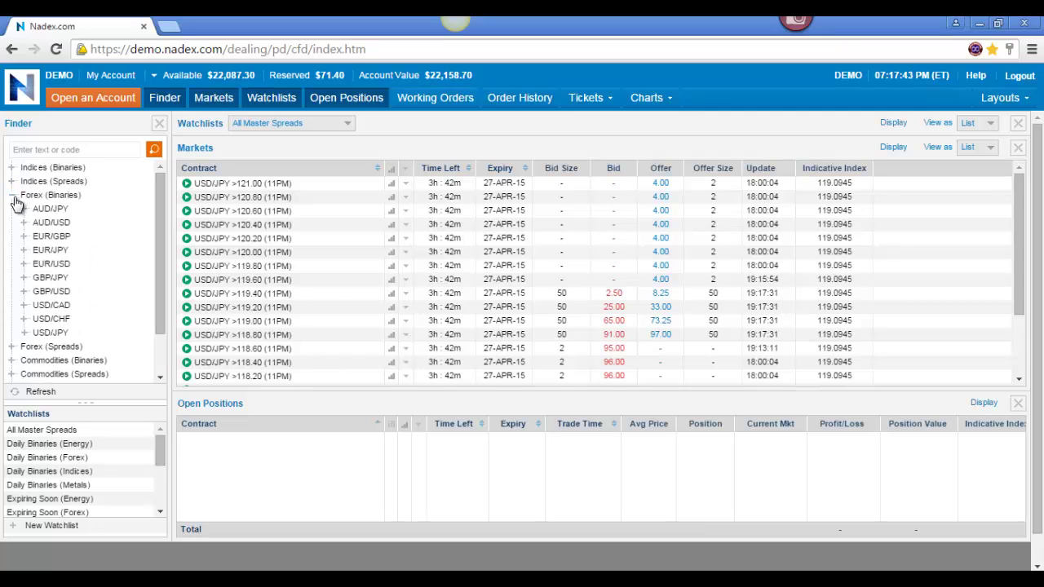
left_click(11, 195)
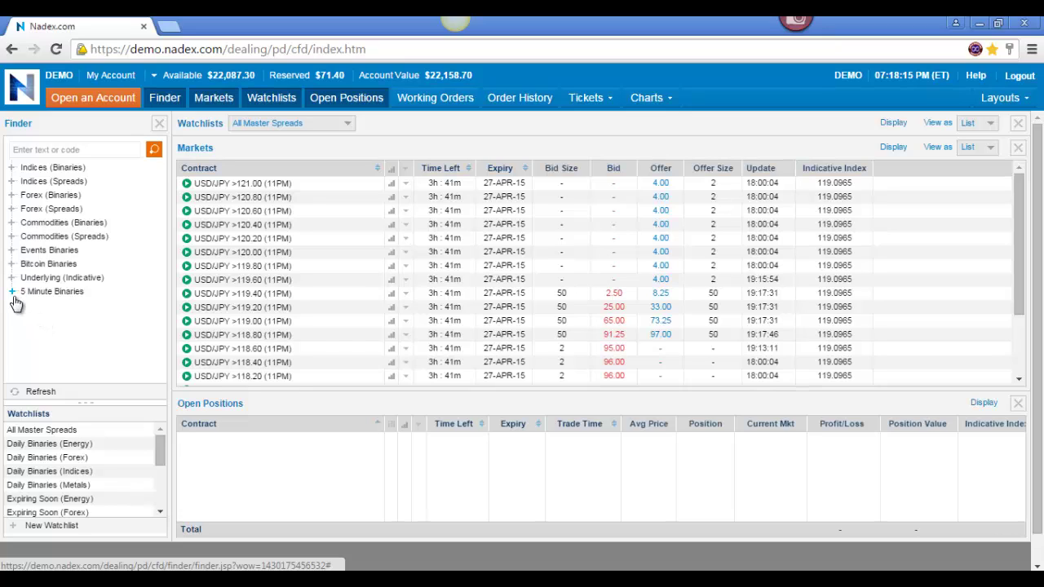
left_click(11, 291)
left_click(25, 306)
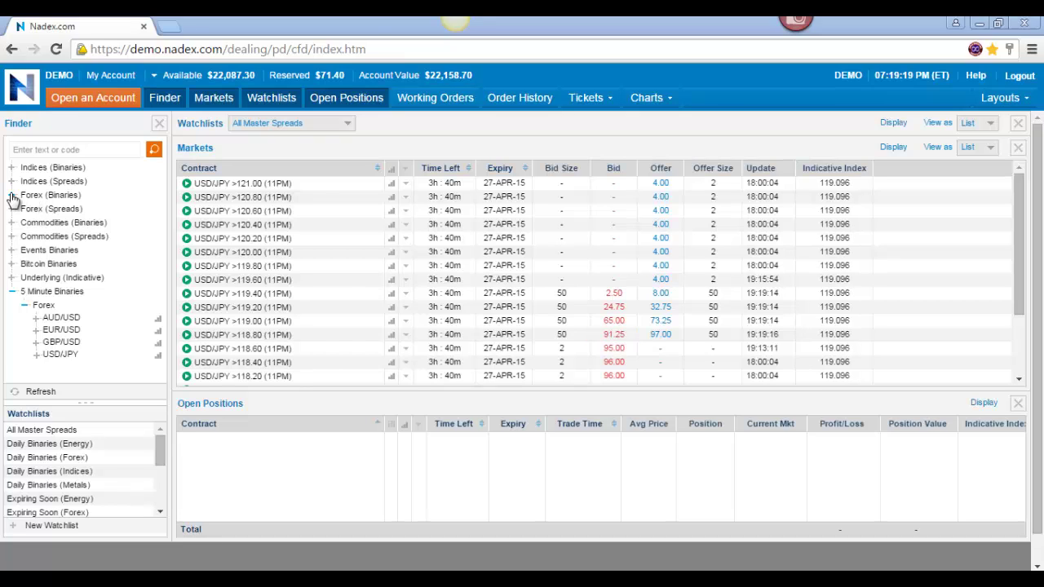
Step: Check the AUD/USD expirations under Forex (Binaries) in the Finder and collapse the category again
left_click(12, 196)
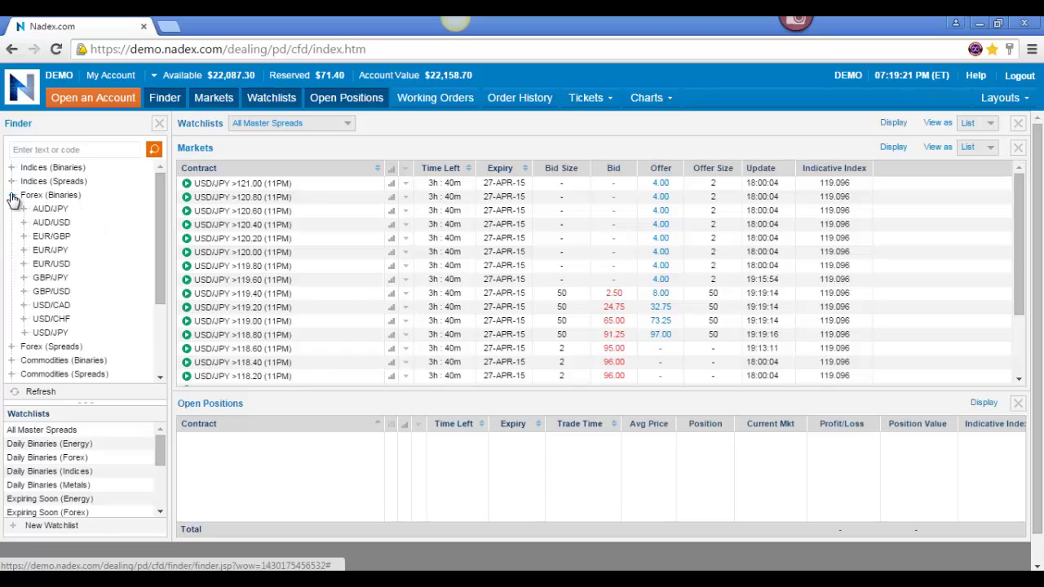
left_click(12, 196)
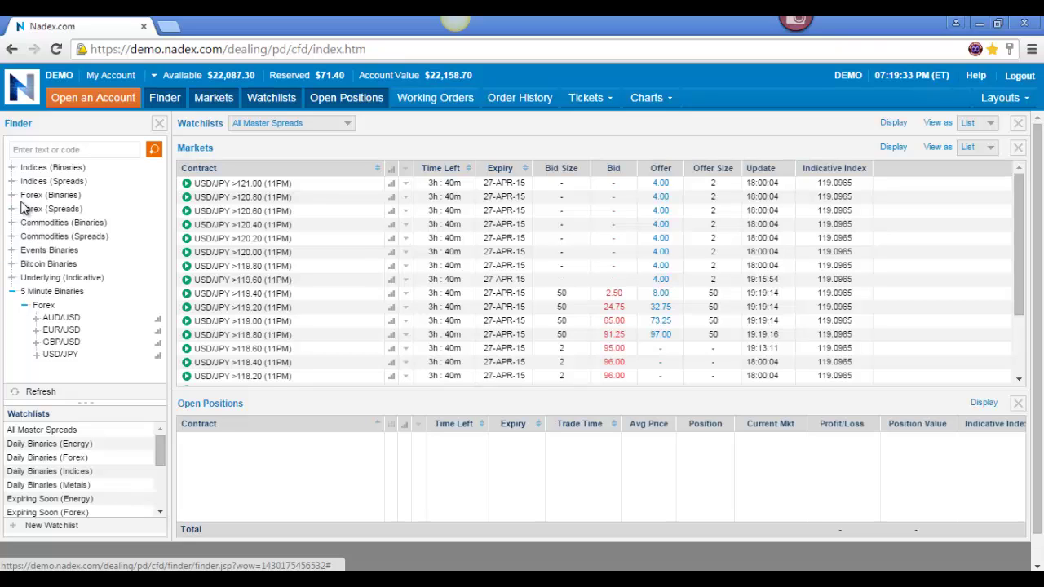
left_click(33, 198)
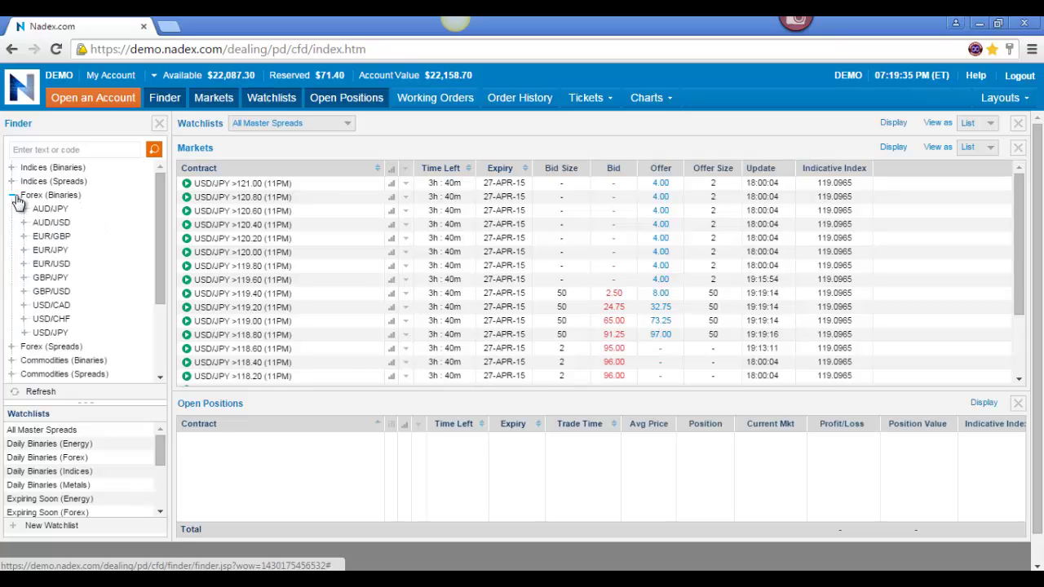
left_click(51, 224)
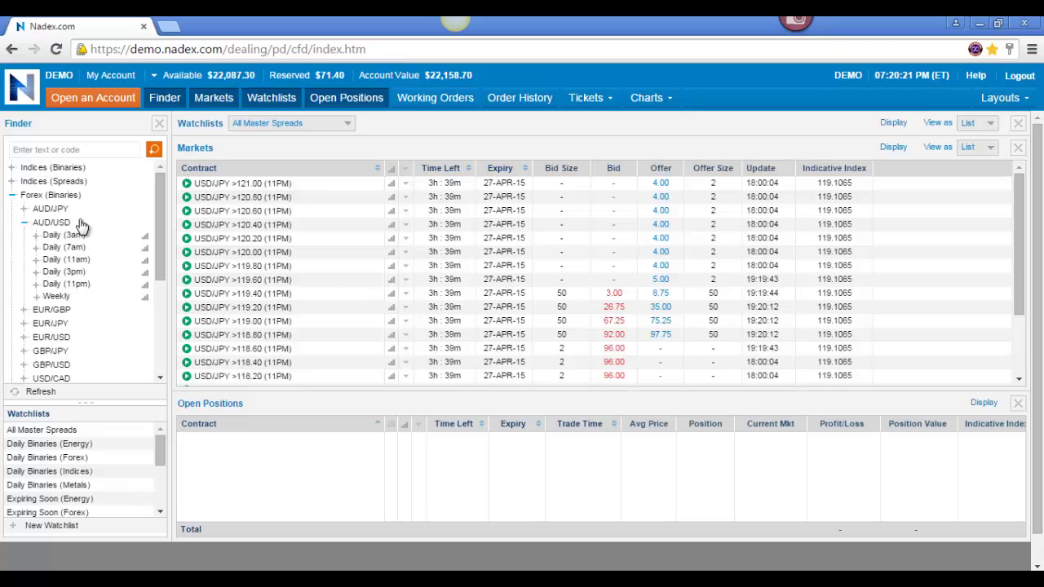
left_click(24, 223)
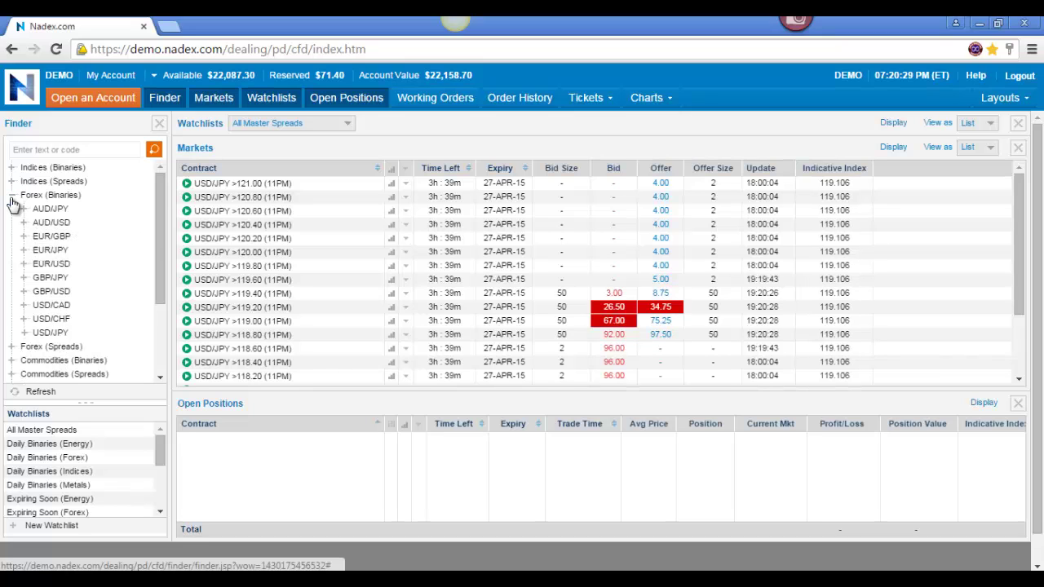
left_click(14, 196)
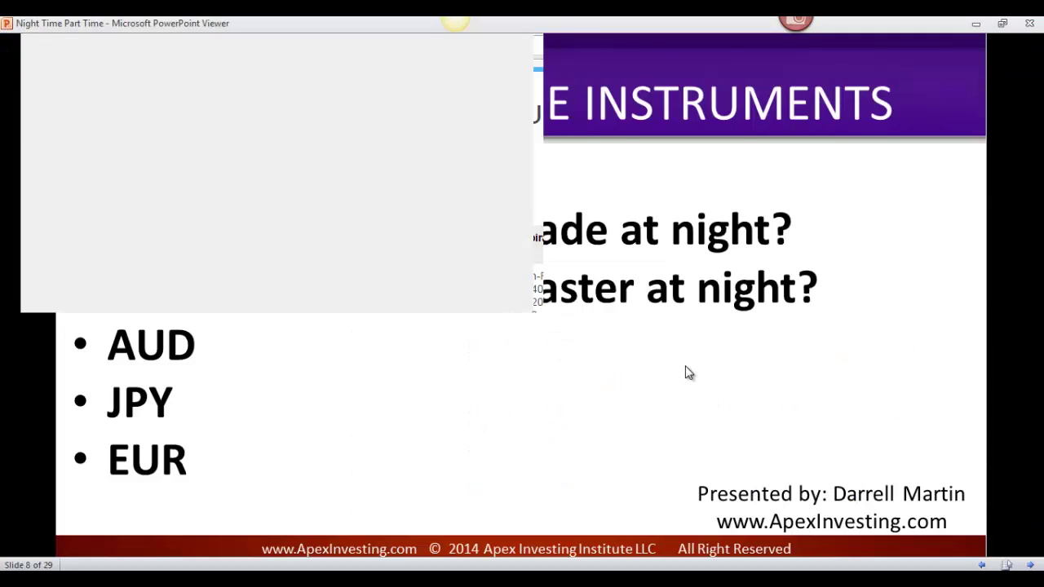
Step: Advance the PowerPoint presentation to the News Trades slide and bring the Nadex demo platform back at full size
left_click(686, 373)
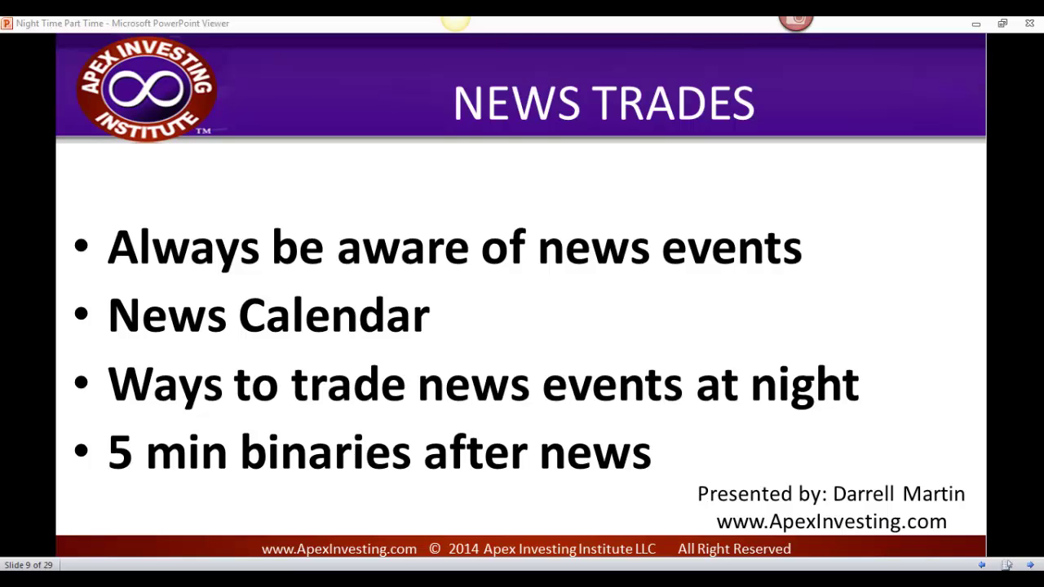
key("alt+Tab")
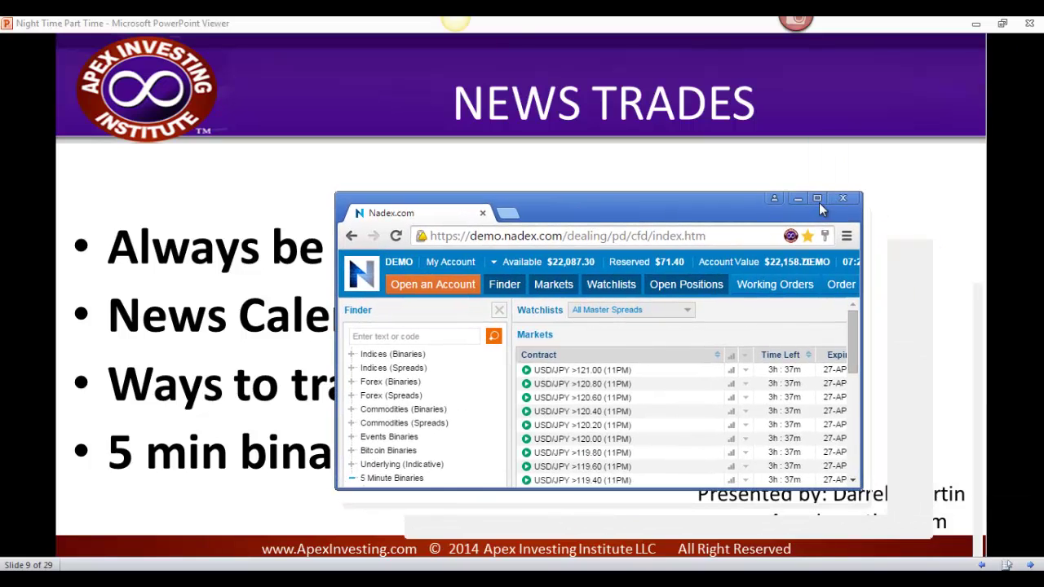
left_click(822, 204)
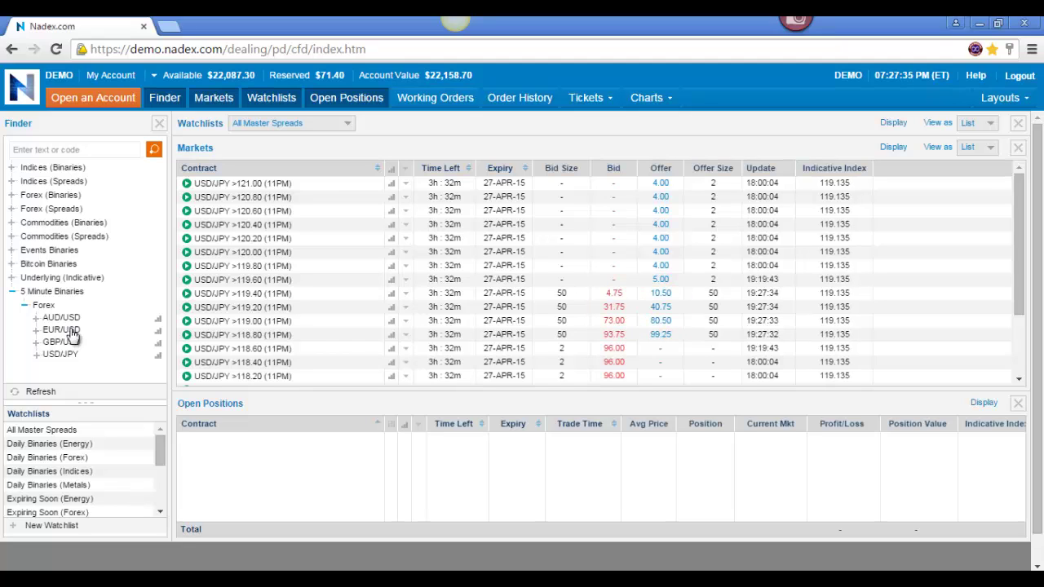
Step: View the markets listed under Indices (Binaries) in the Finder and collapse the category again
left_click(23, 168)
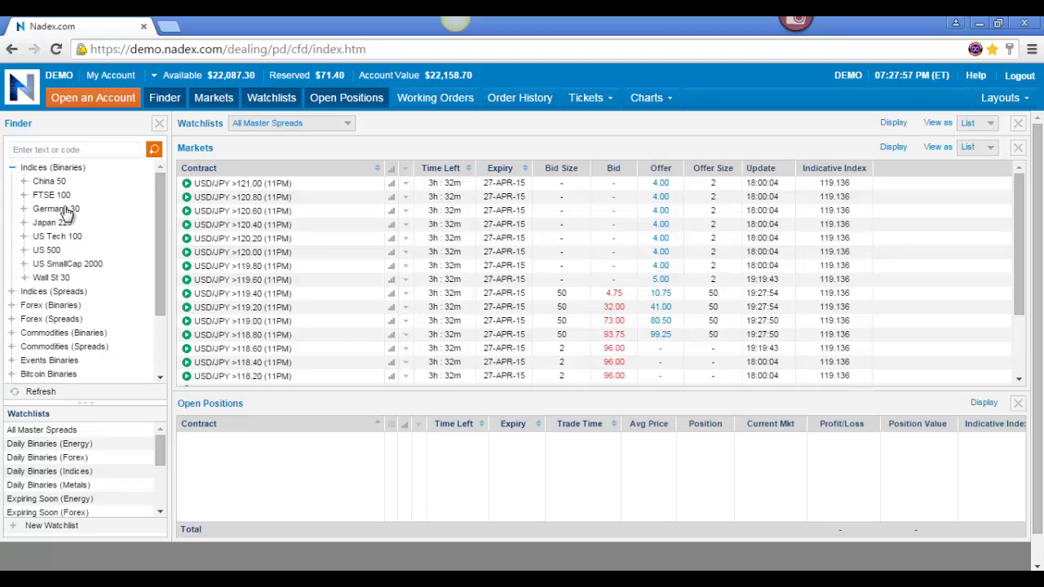
left_click(12, 167)
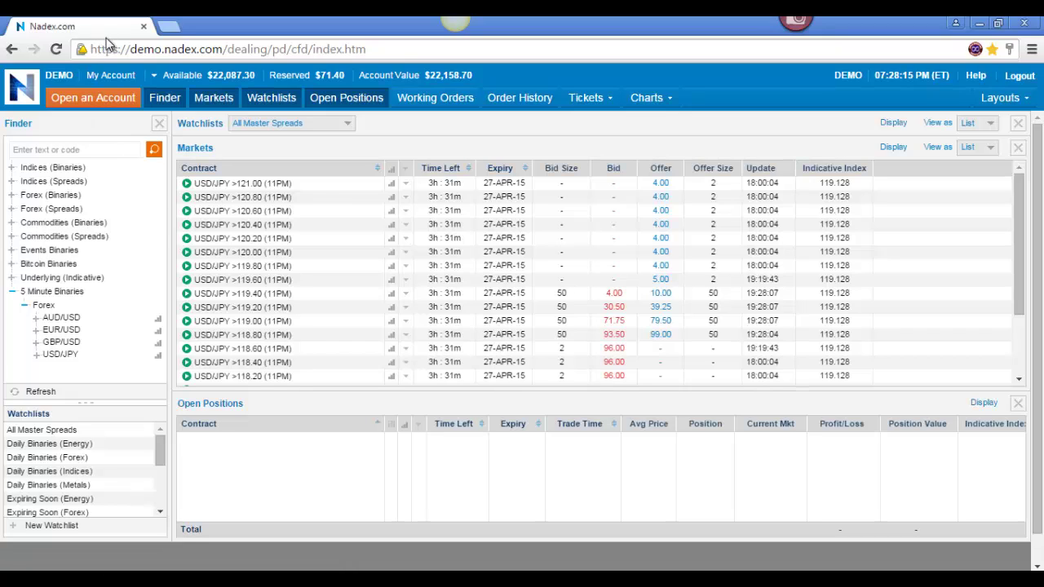
Step: Switch to the PowerPoint presentation and advance it to the Night Time Scalps & Short Term Trades slide
key("super+Down")
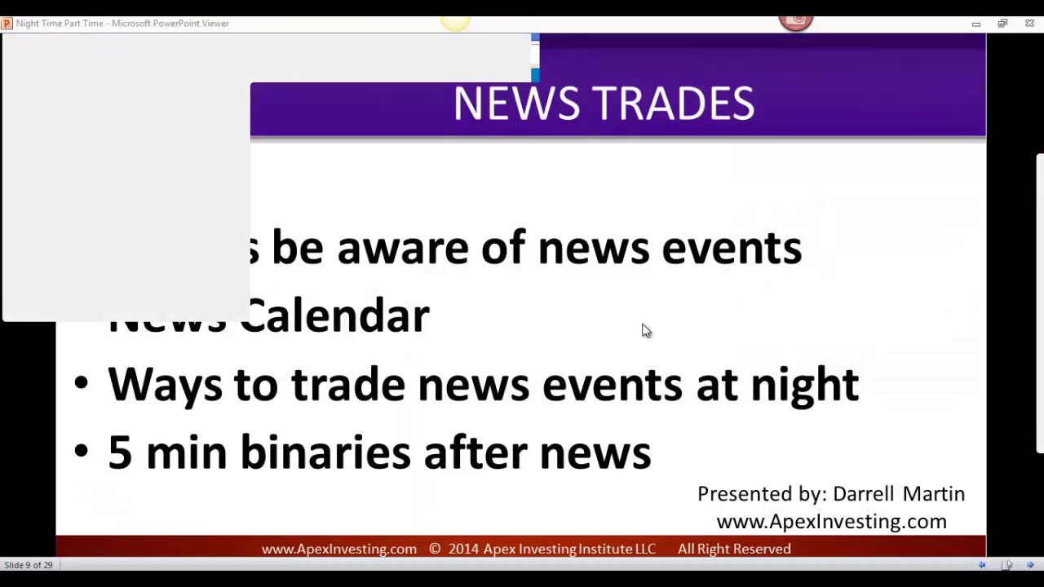
left_click(544, 316)
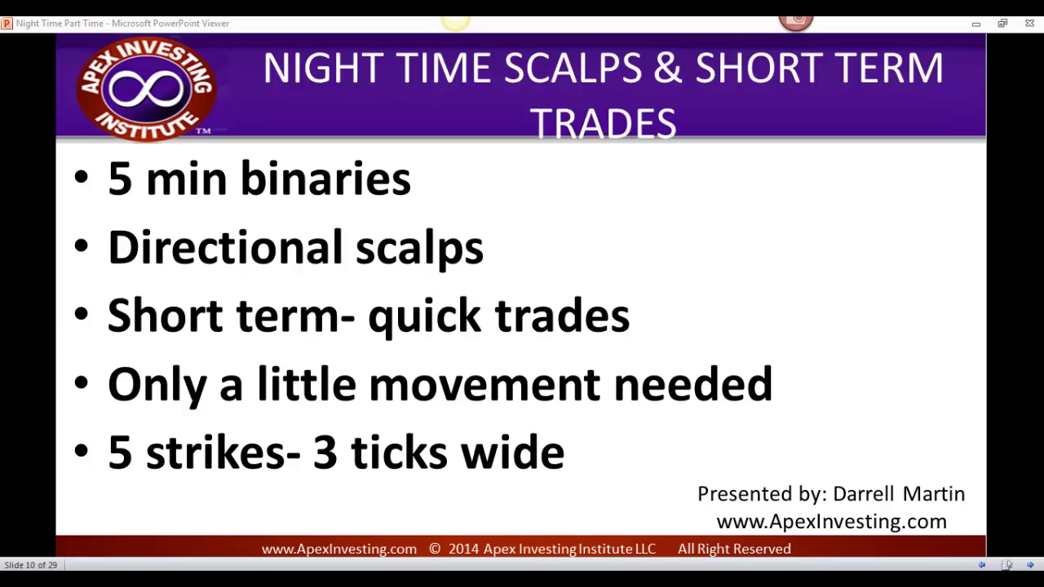
Step: Switch to the Apex Investing website in the browser and open its News Trading Plan page
key("alt+Tab")
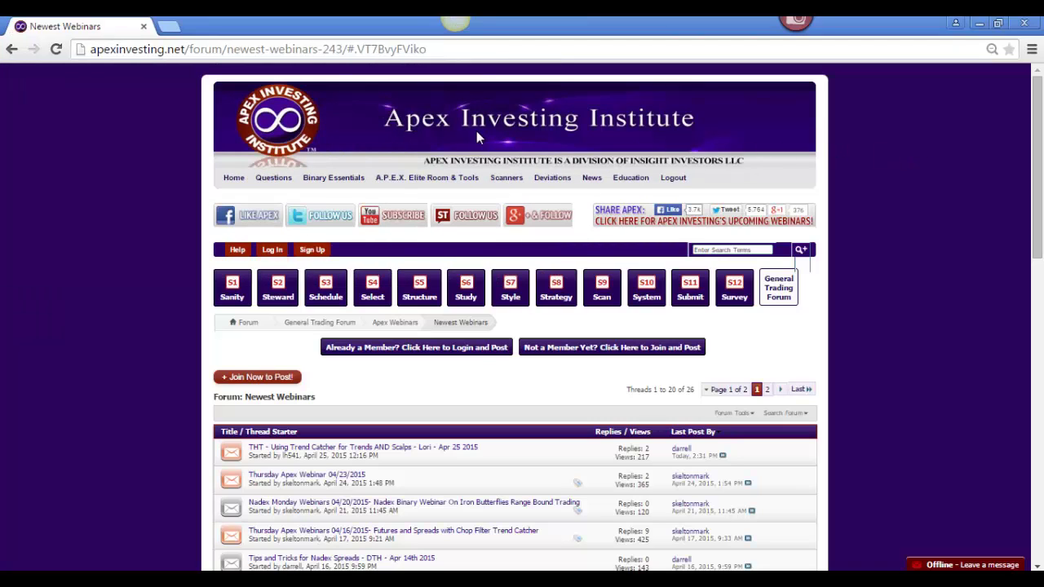
mouse_move(594, 183)
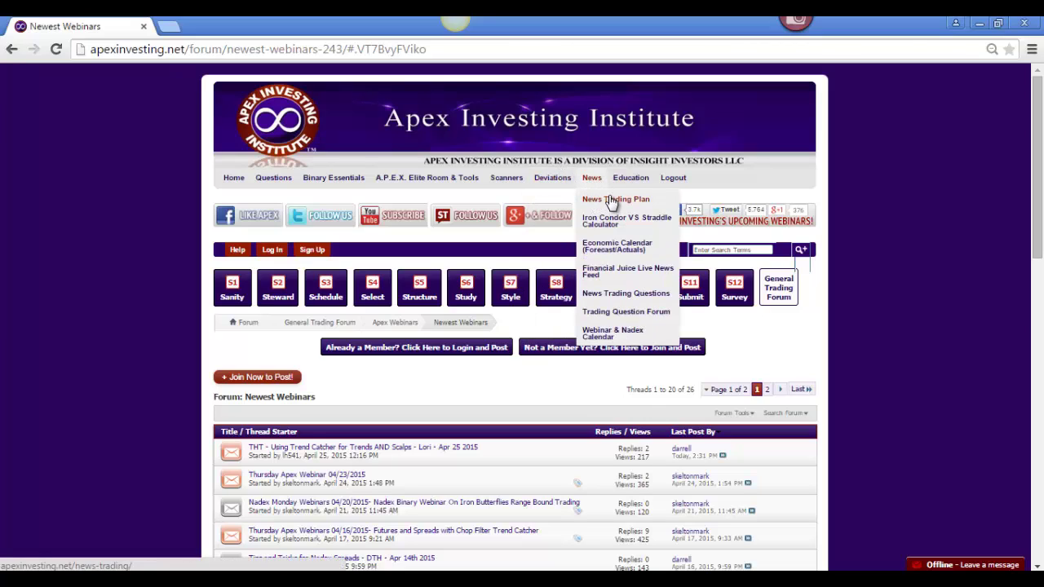
left_click(611, 200)
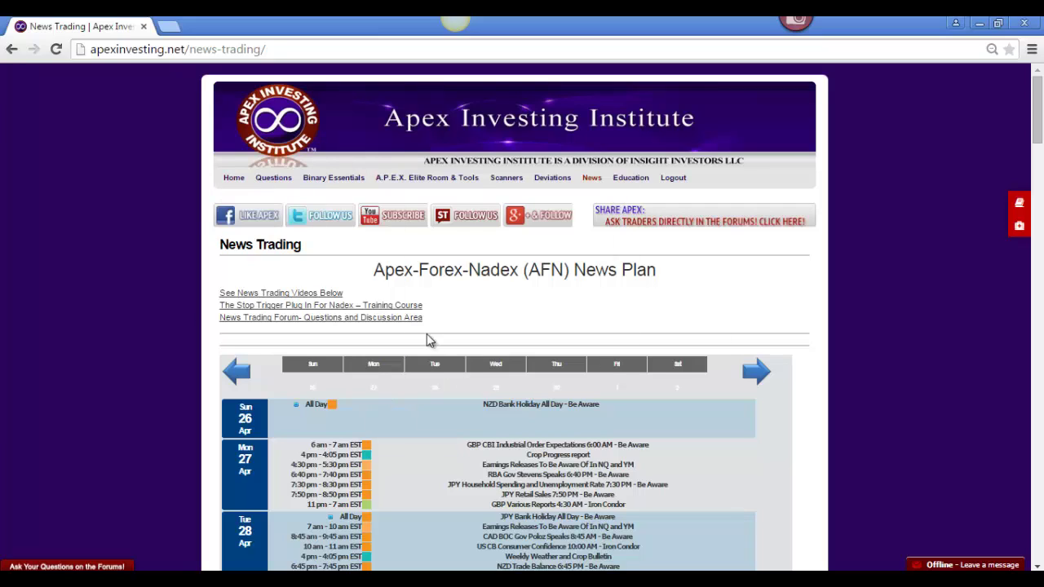
left_click_drag(1038, 113, 1037, 127)
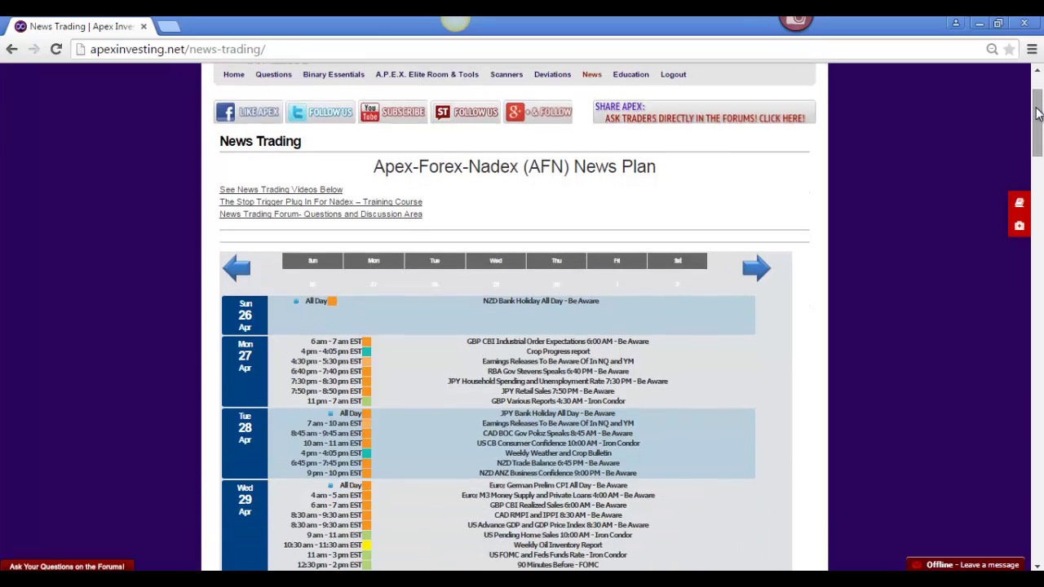
left_click_drag(1038, 113, 1039, 98)
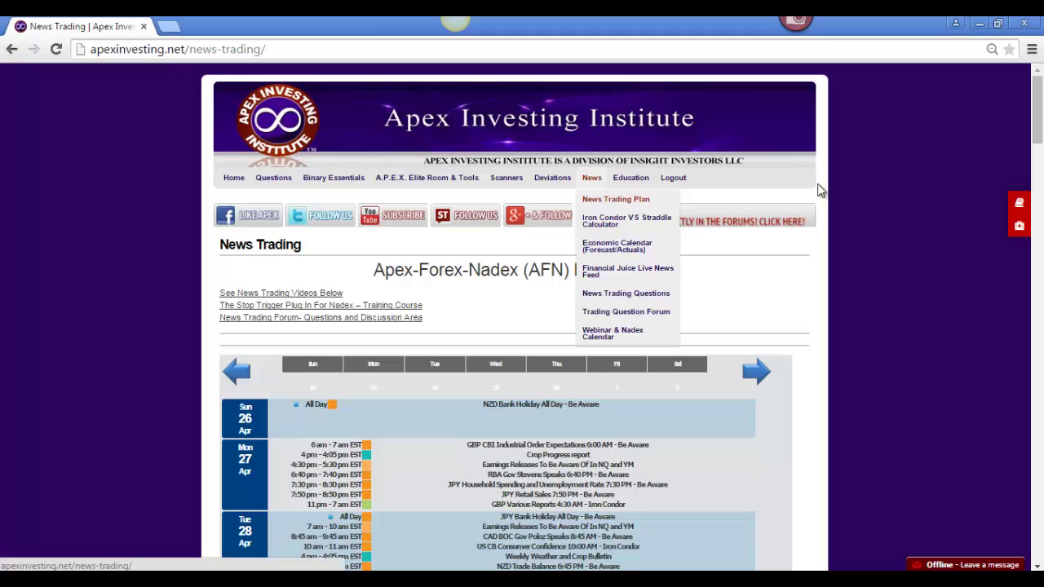
Step: View the details of the GBP Various Reports 4:30 AM - Iron Condor event under Monday 27 April and close them
left_click_drag(1035, 114, 1019, 161)
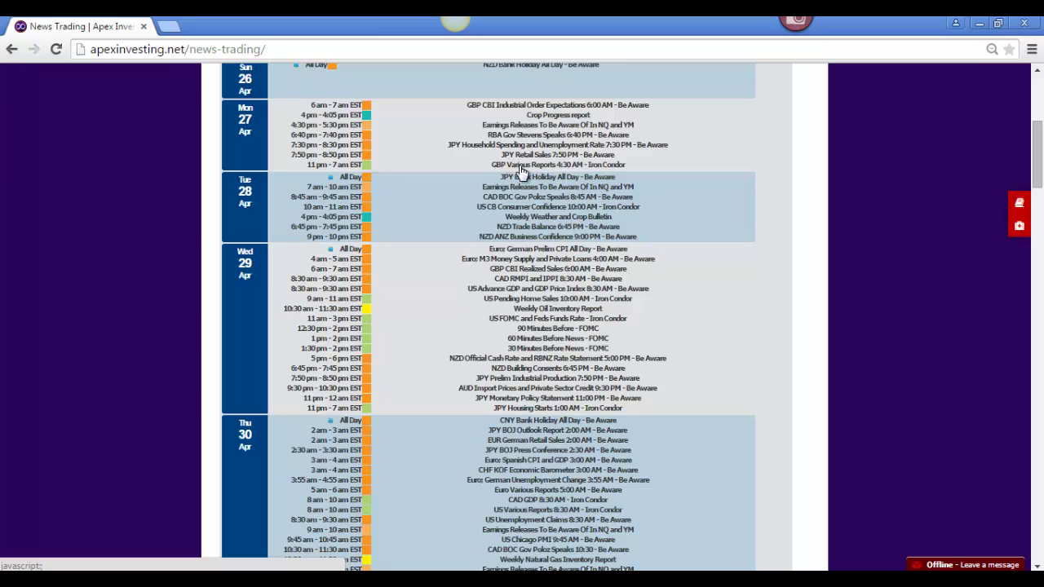
left_click(522, 166)
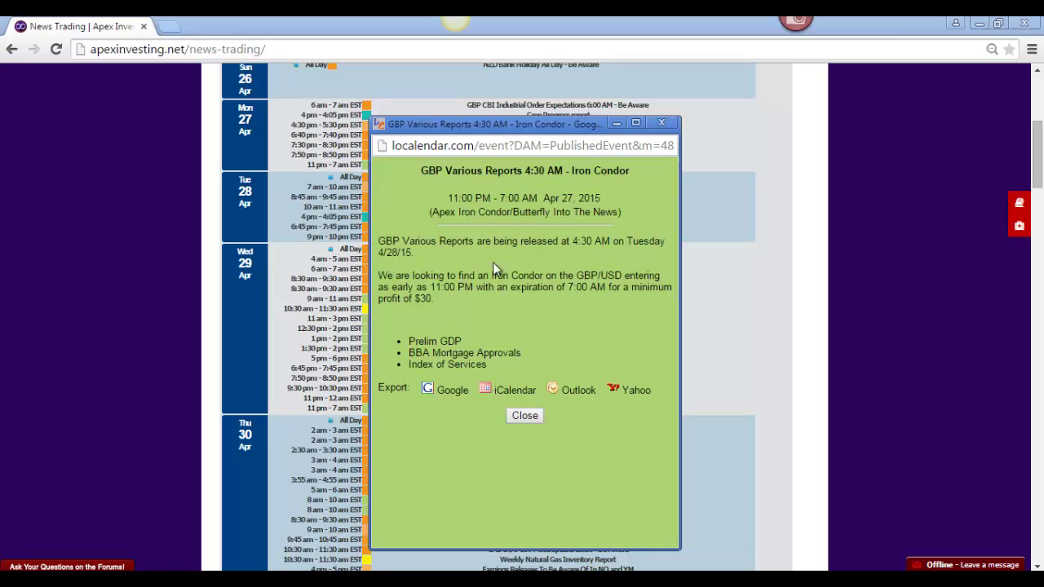
left_click(662, 124)
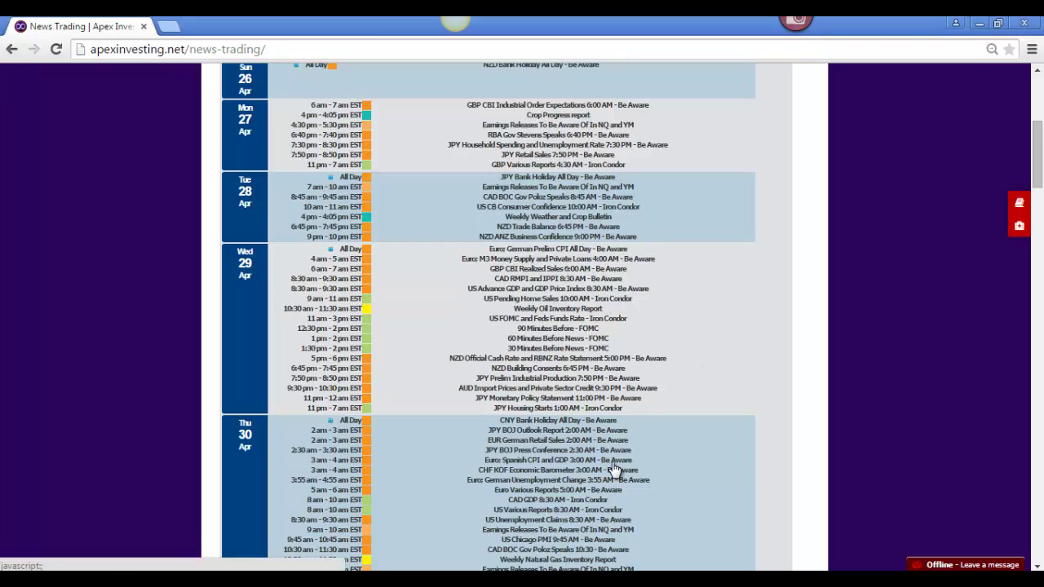
Step: Examine the news calendar's events and trading times from Sunday 26 April through Friday 1 May, including the night-time entries
scroll(651, 501, "down", 1)
scroll(627, 529, "down", 1)
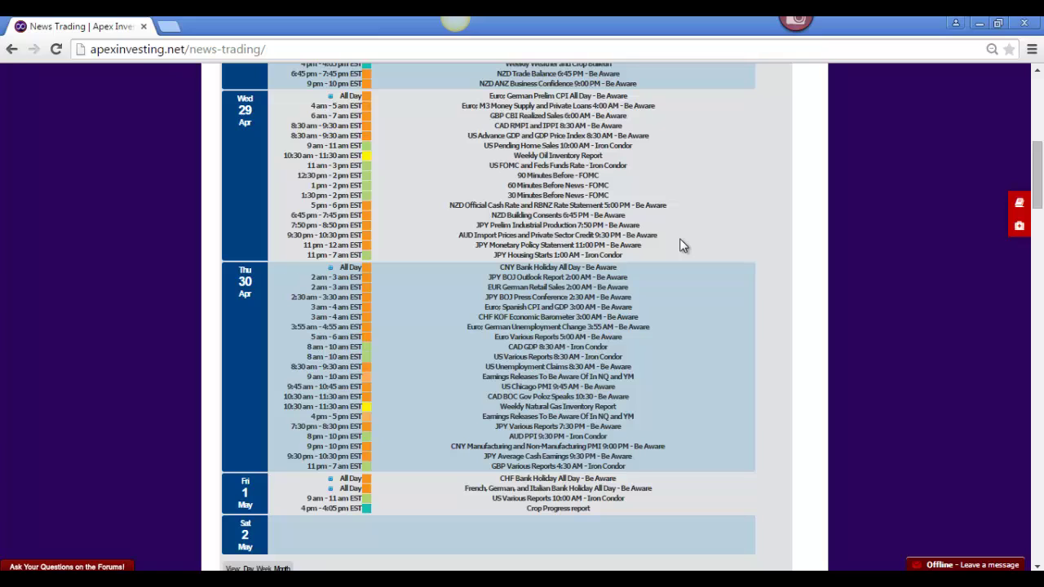
scroll(680, 239, "up", 1)
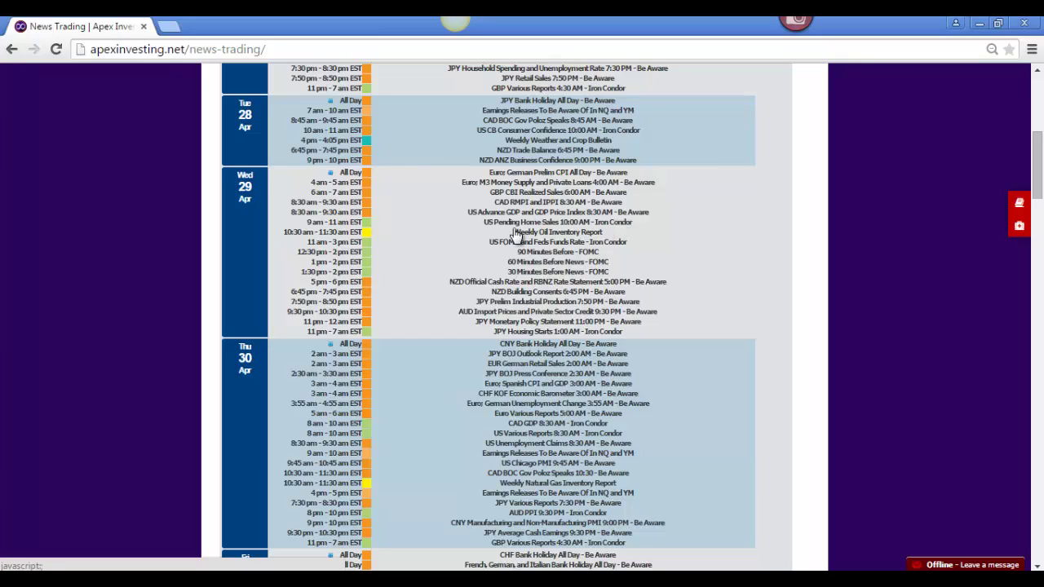
scroll(682, 241, "up", 1)
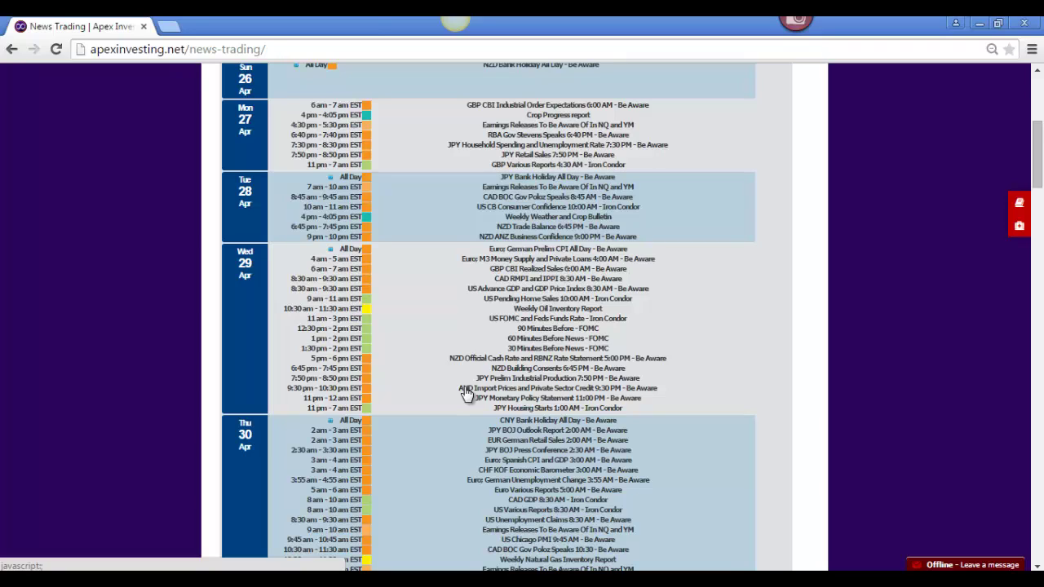
scroll(465, 390, "down", 3)
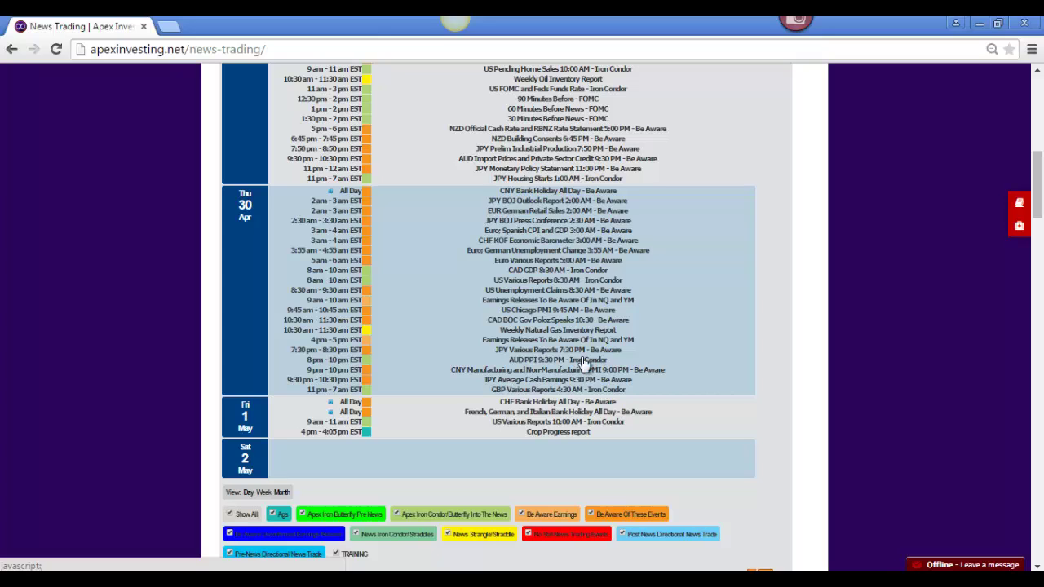
scroll(865, 278, "up", 3)
scroll(874, 274, "up", 4)
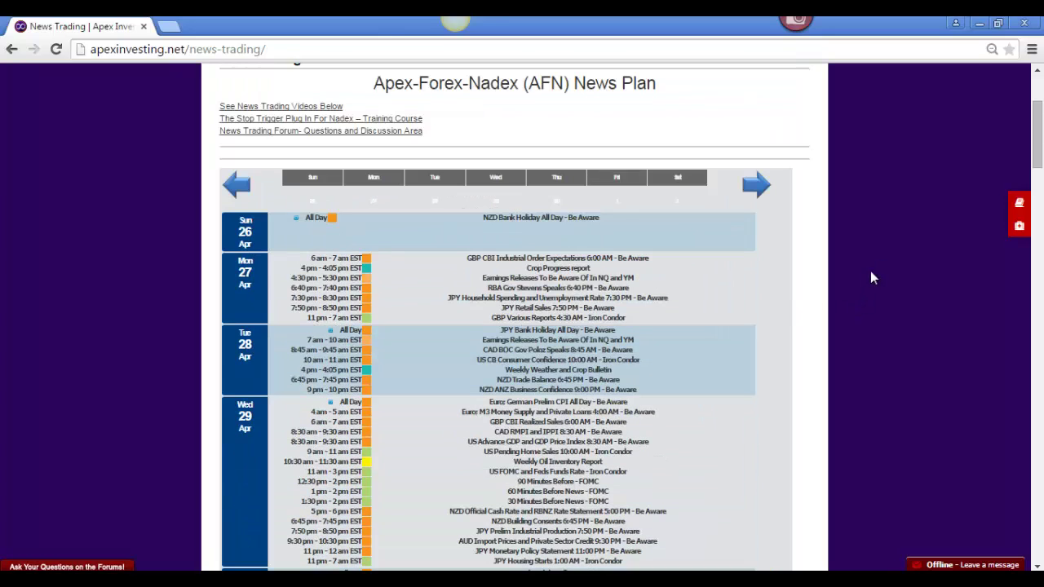
scroll(893, 264, "down", 1)
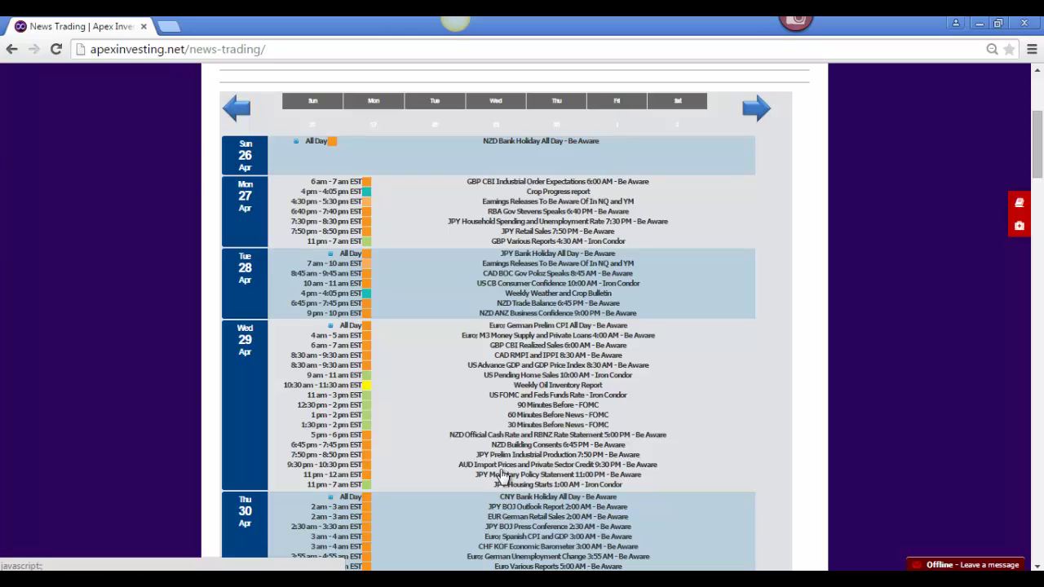
scroll(503, 477, "down", 1)
scroll(512, 545, "down", 2)
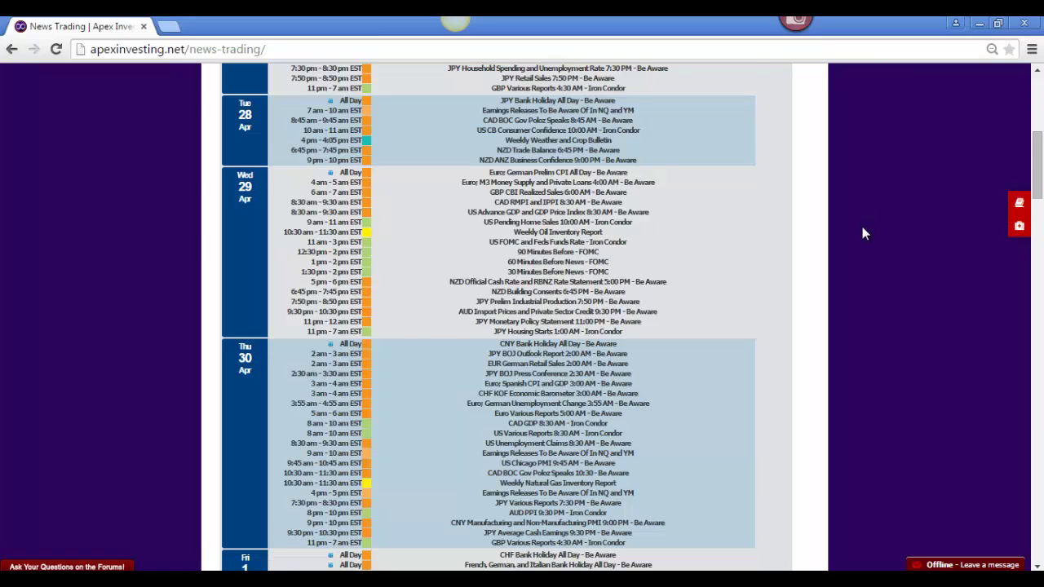
scroll(864, 235, "down", 3)
scroll(865, 224, "up", 10)
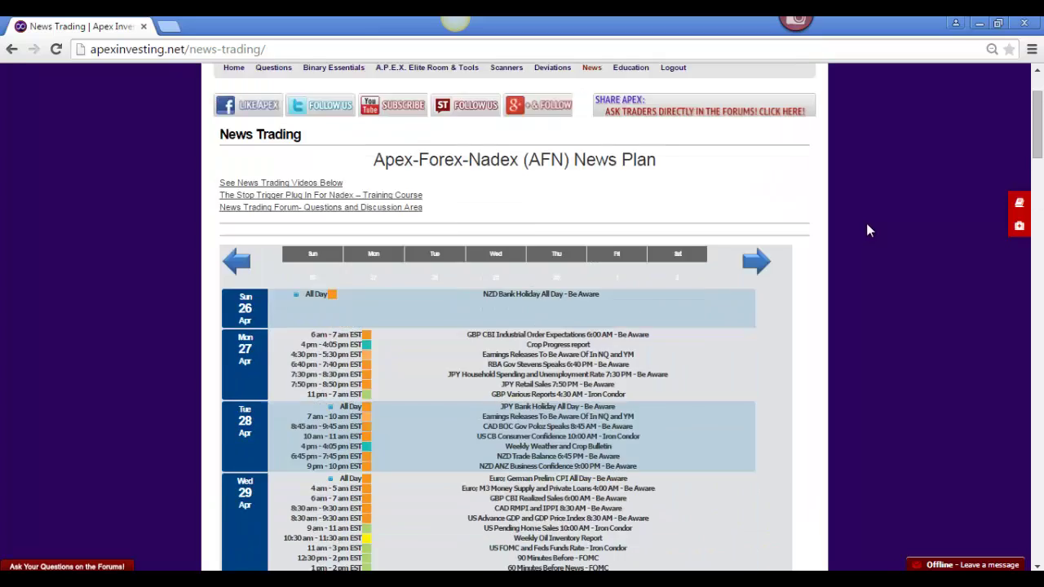
Step: Look over the news trading and Iron Condor training videos below the calendar on the News Trading page
mouse_move(591, 146)
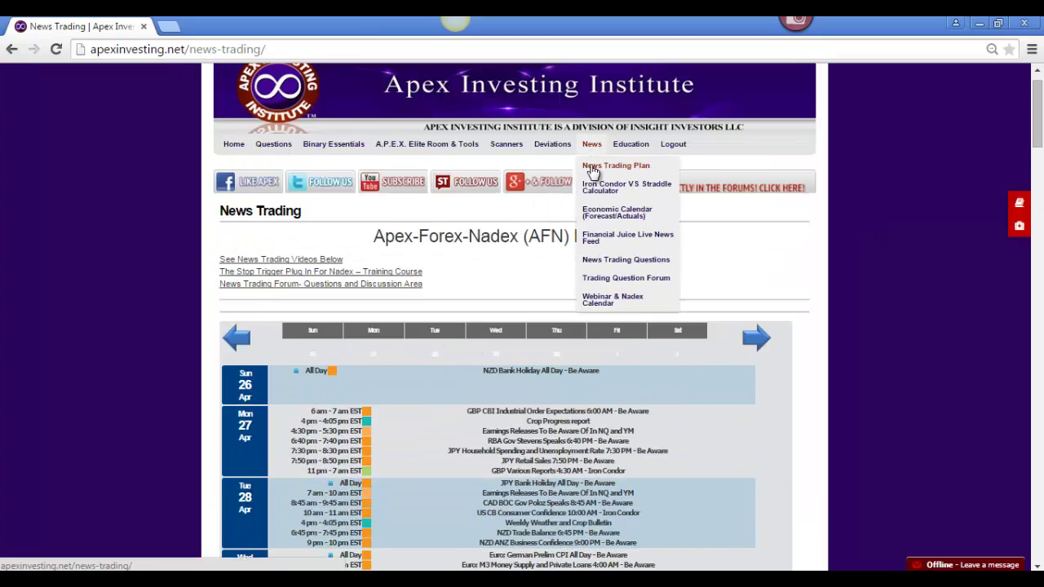
scroll(891, 224, "down", 8)
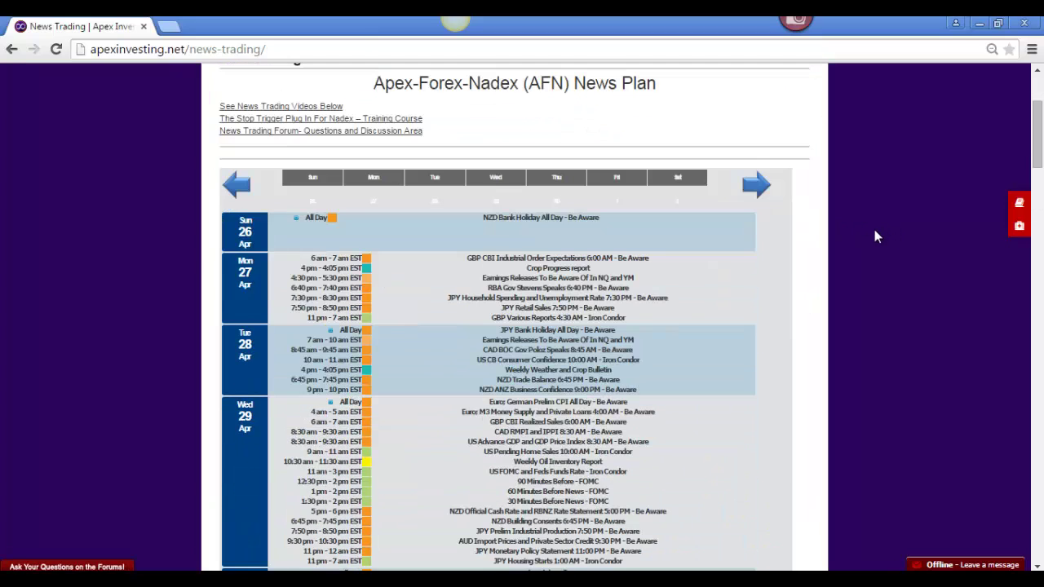
scroll(871, 236, "down", 5)
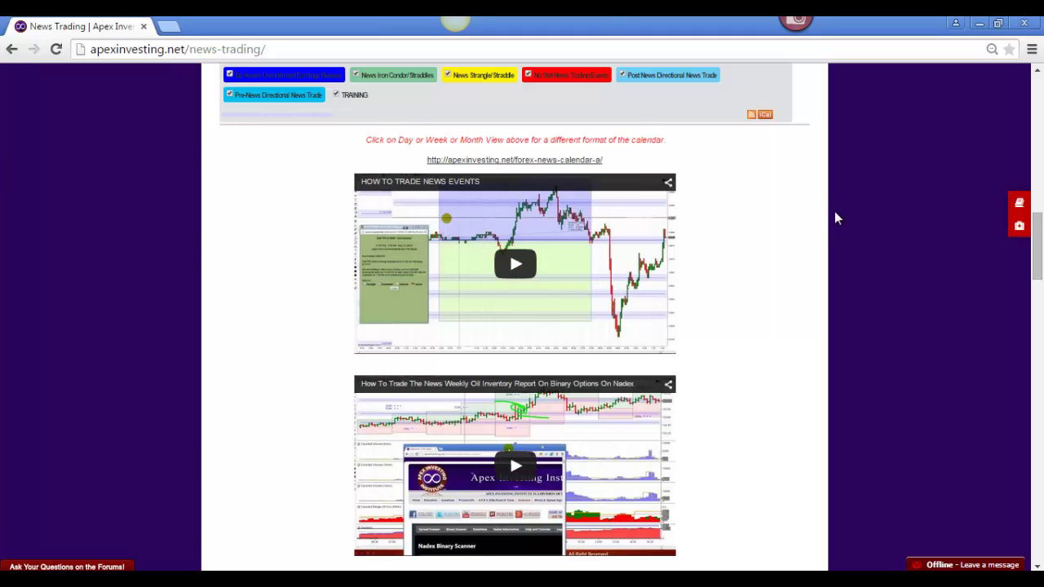
scroll(847, 216, "down", 1)
scroll(850, 219, "down", 2)
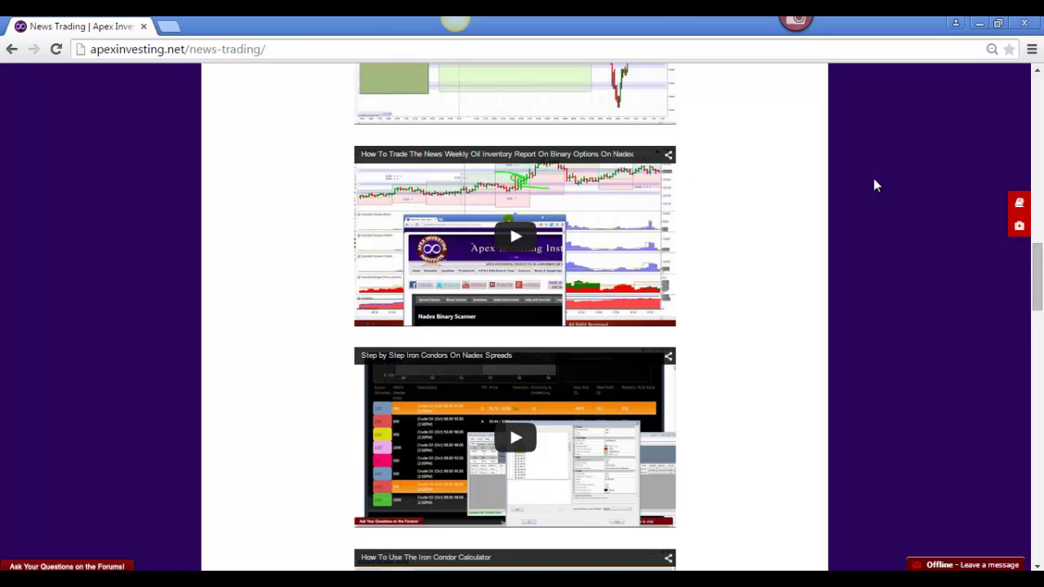
scroll(874, 180, "down", 2)
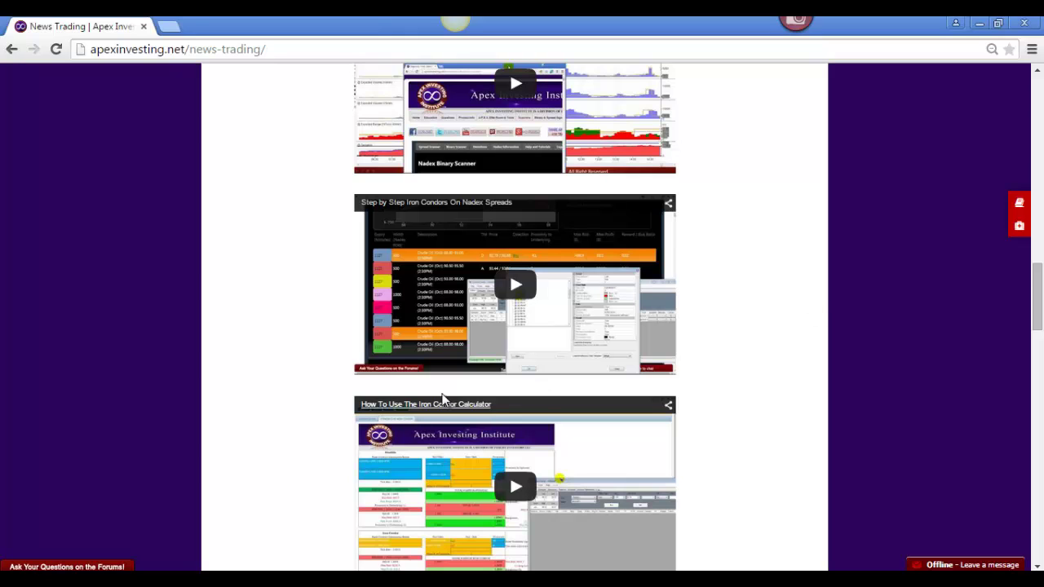
scroll(883, 333, "down", 2)
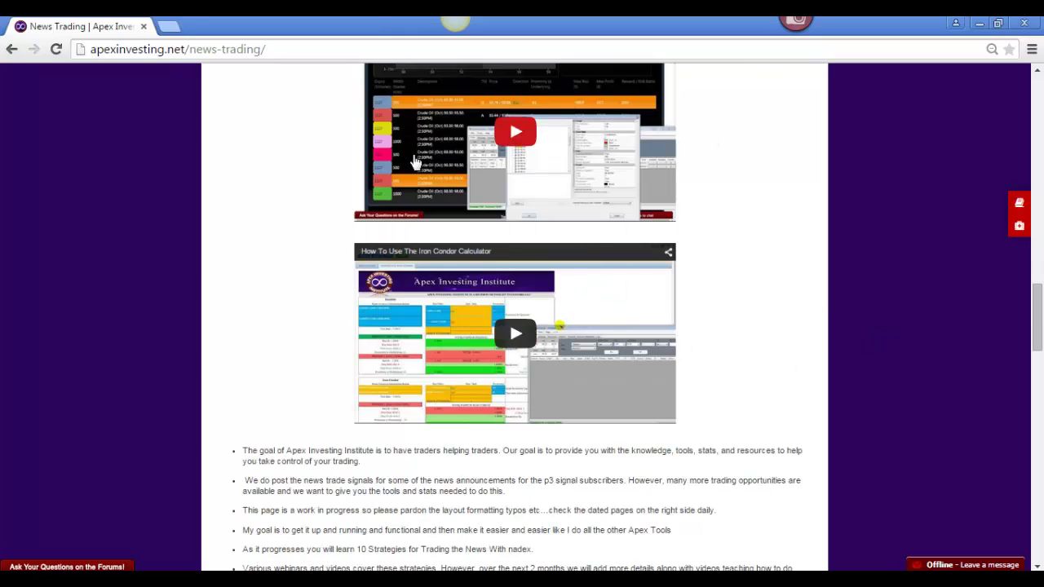
scroll(857, 289, "up", 5)
scroll(849, 287, "up", 1)
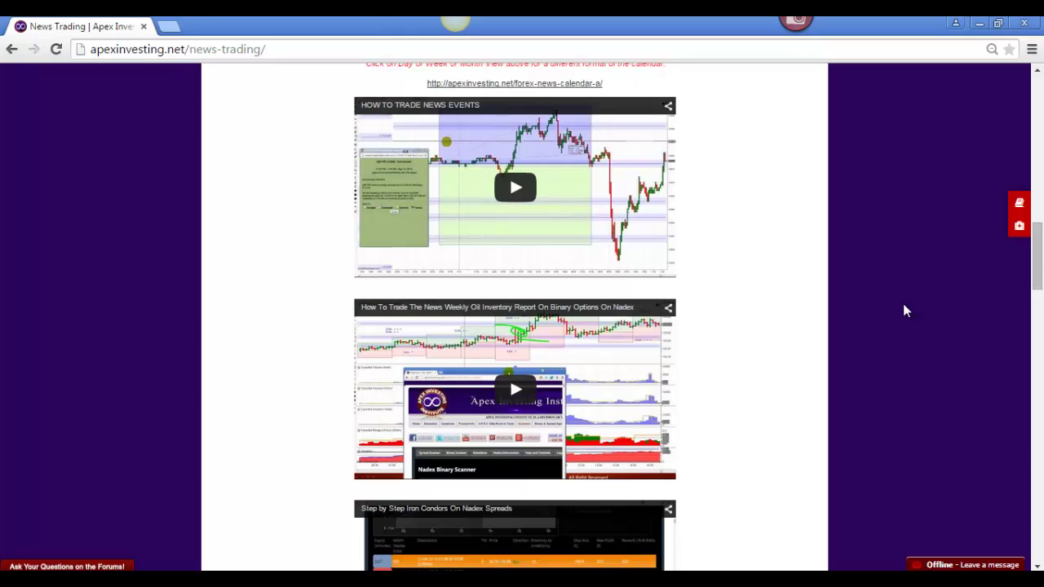
Step: Go back to the news calendar and review the listed events for the week of 26 April
scroll(904, 310, "up", 10)
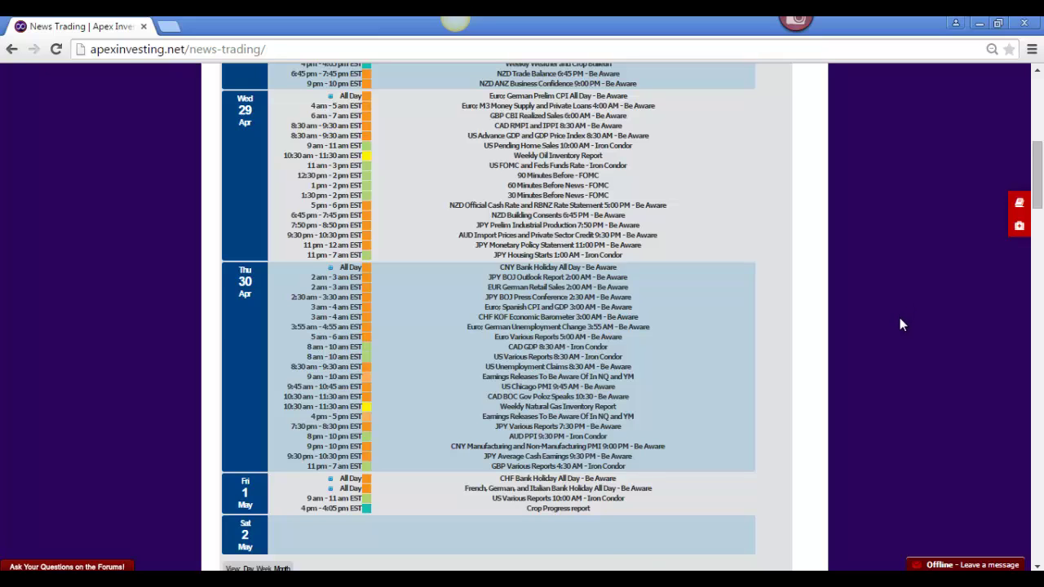
scroll(897, 322, "up", 1)
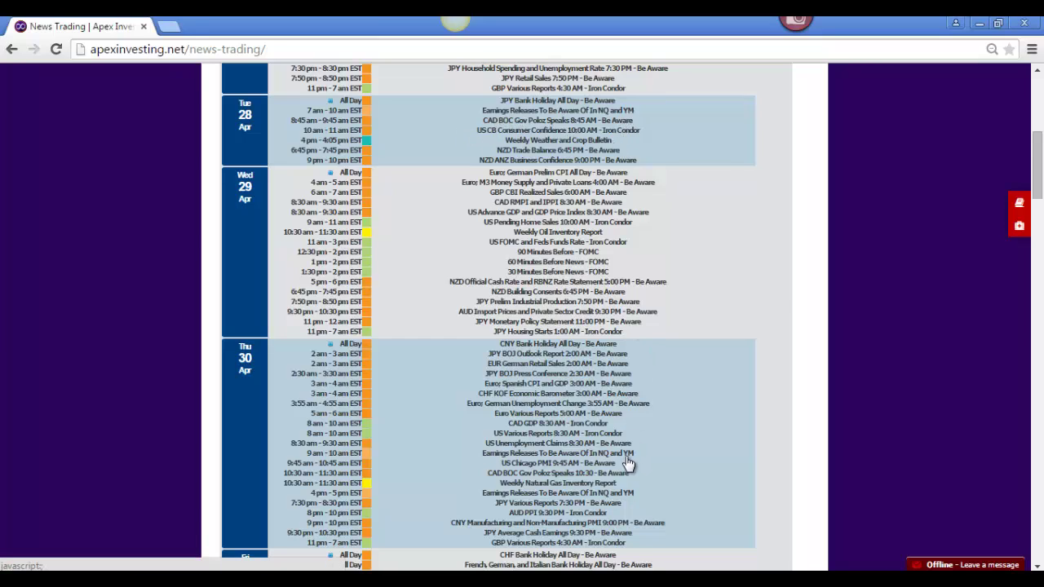
scroll(812, 278, "up", 1)
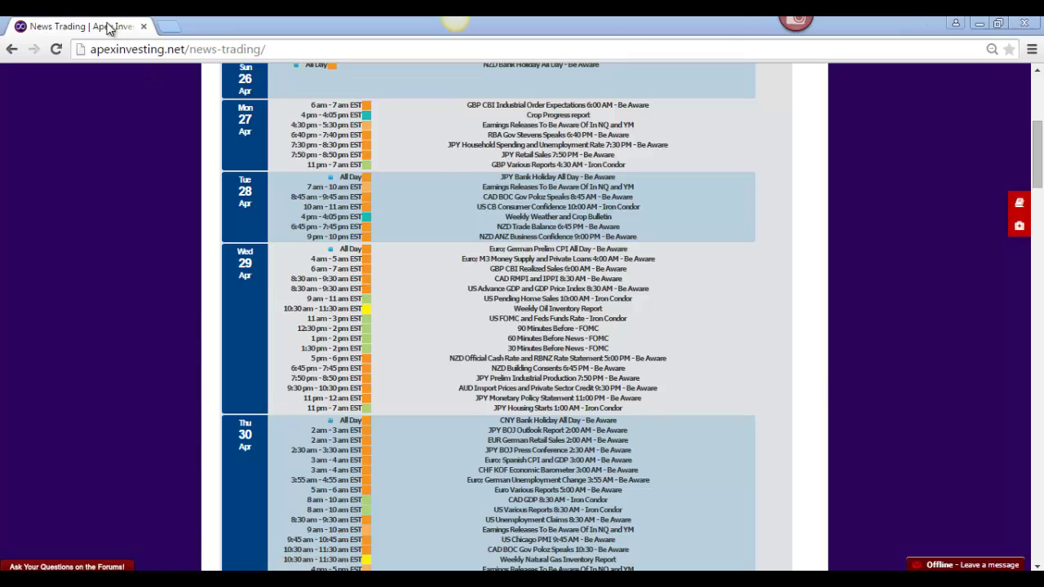
Step: Switch to the Nadex demo platform at full size and list the USD/JPY contracts under 5 Minute Binaries
key("super+Down")
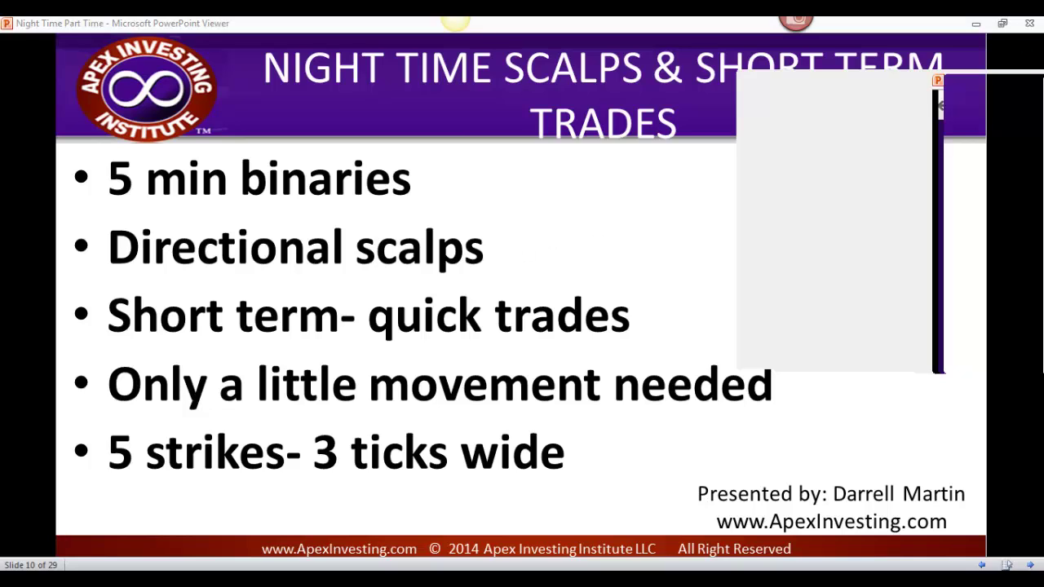
key("alt+Tab")
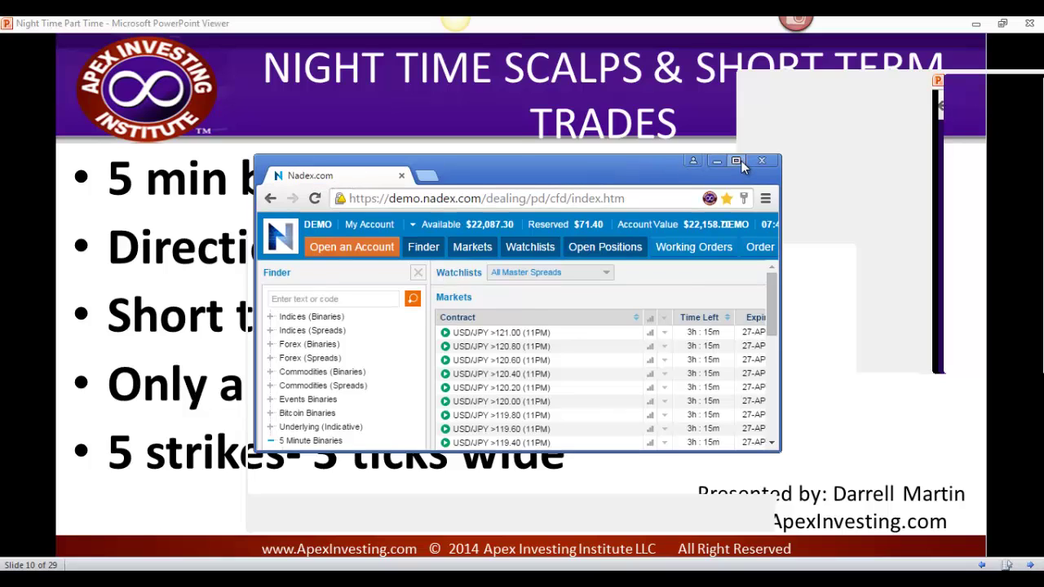
left_click(739, 162)
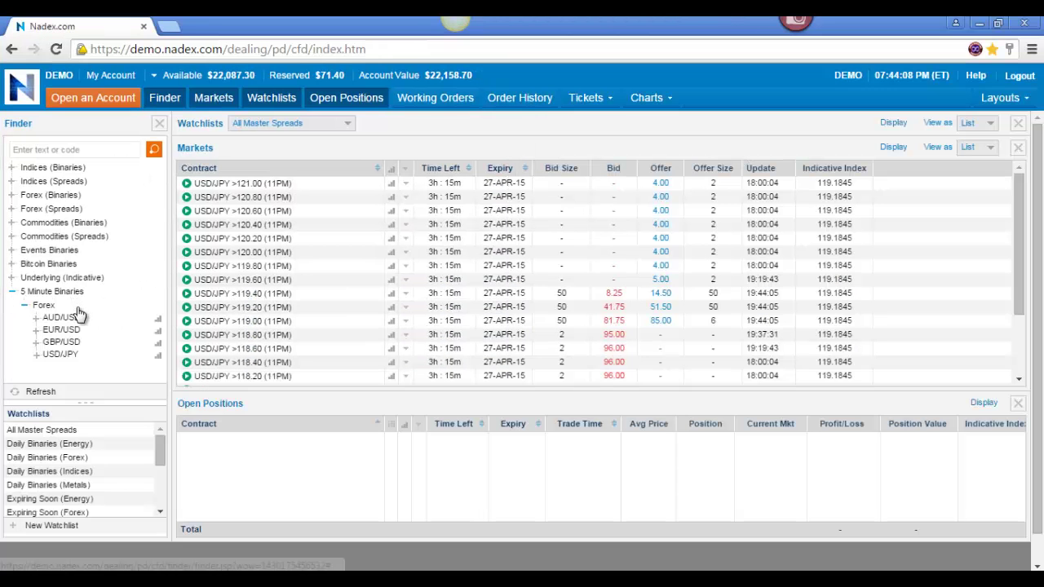
left_click(63, 357)
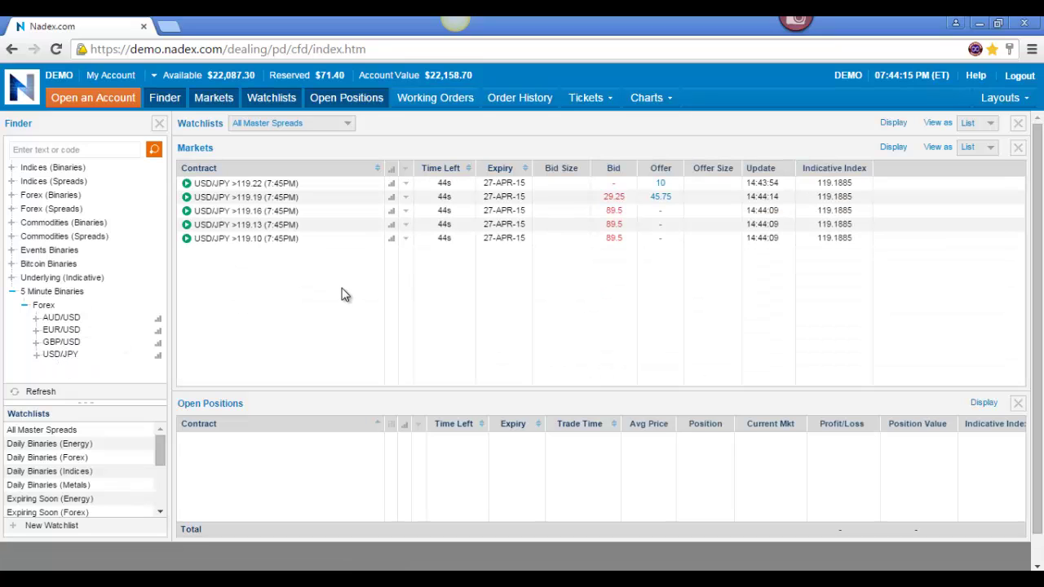
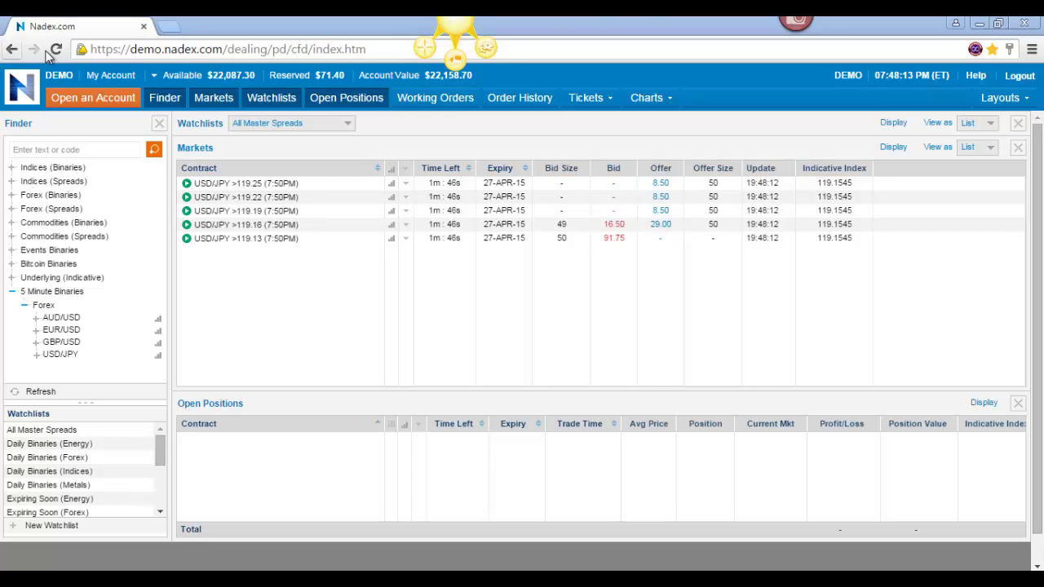
Step: Return to the PowerPoint presentation and go through the OTM Scalping With 5 minute Binaries chart and contract slides
left_click_drag(96, 34, 1040, 245)
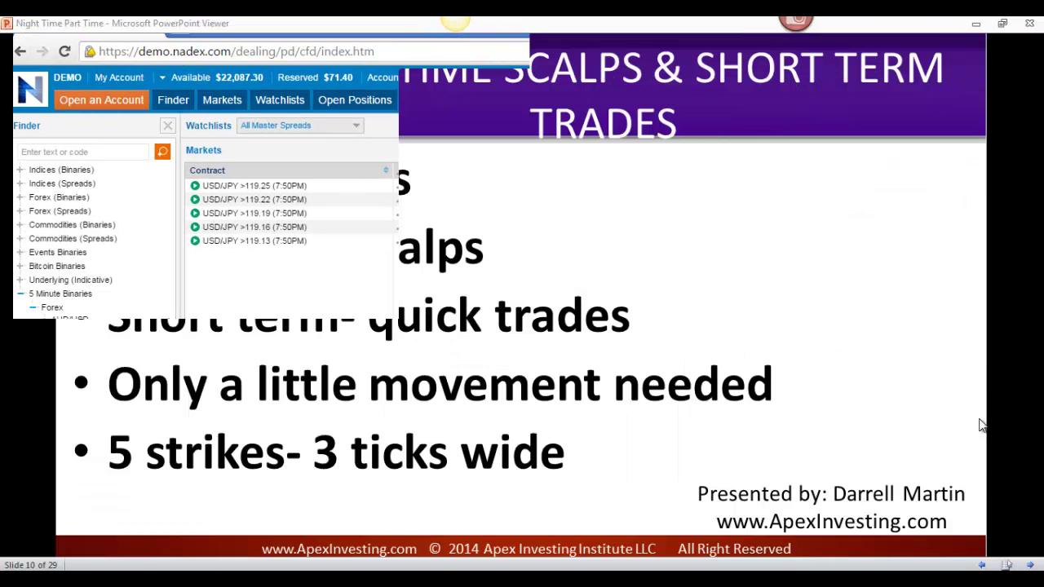
left_click(666, 270)
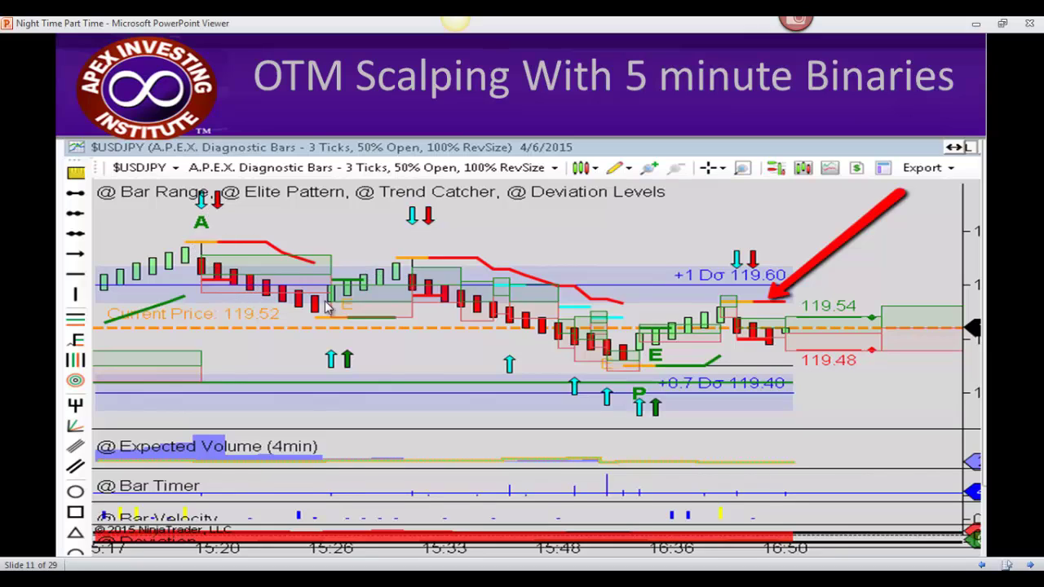
left_click(262, 377)
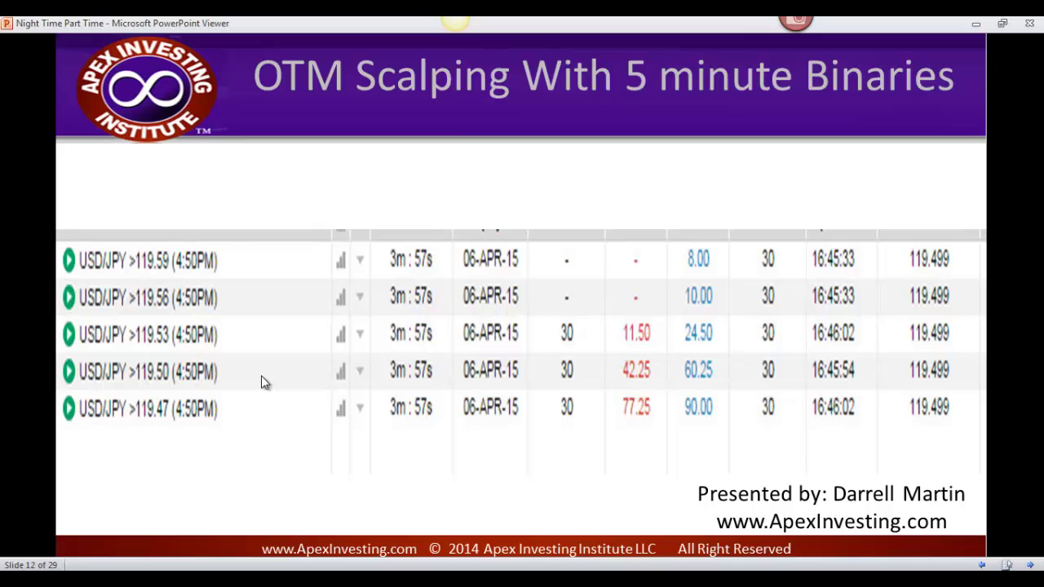
key("Left")
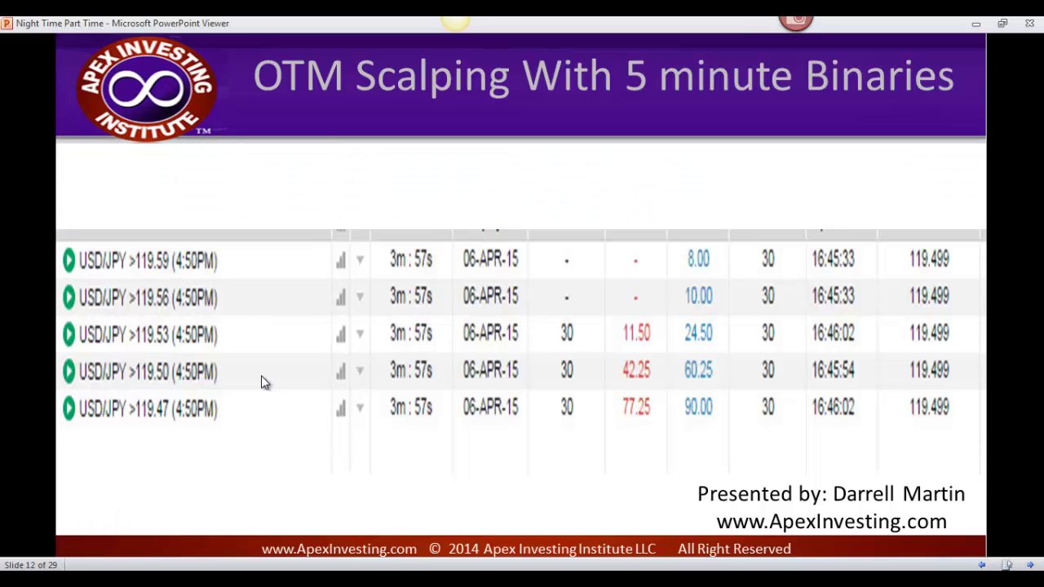